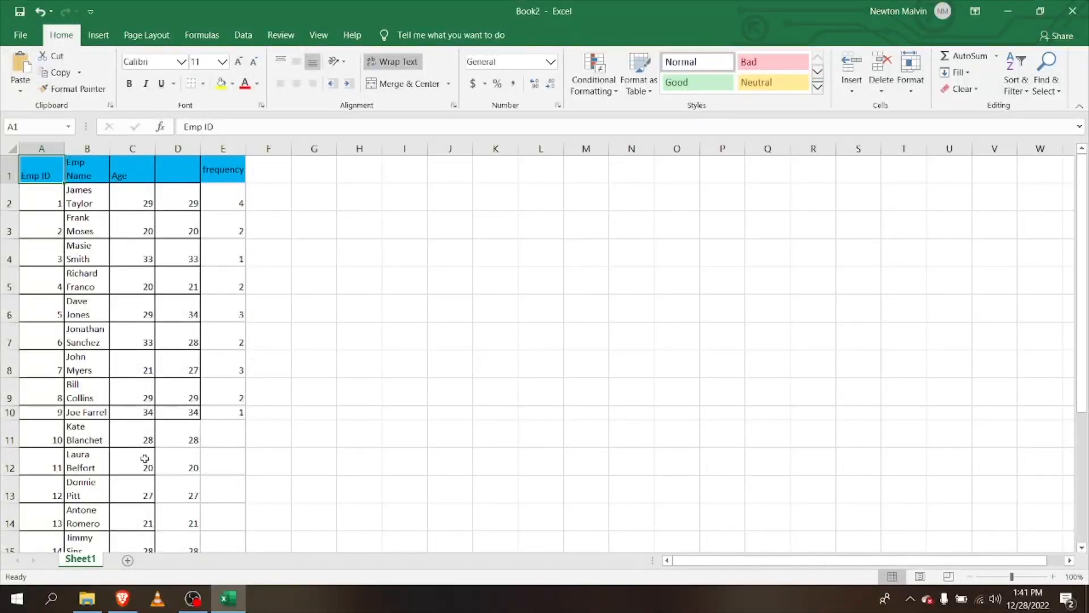
Enter the header Unique in cell D1 above the copied ages.
{"action": "left_click_drag", "start_coordinate": [1088, 340], "coordinate": [1088, 438]}
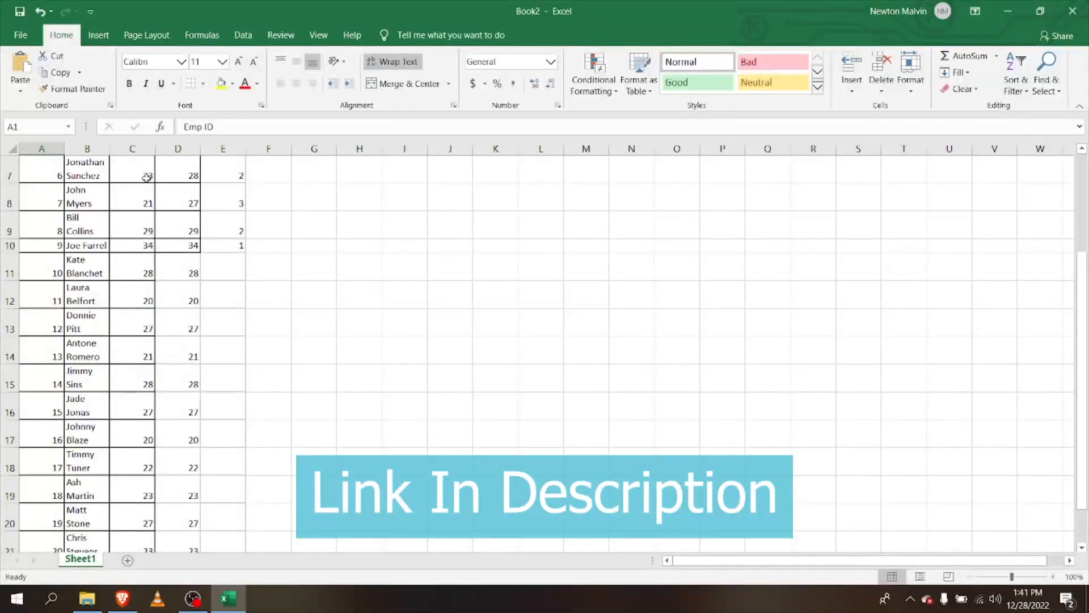
{"action": "left_click_drag", "start_coordinate": [1084, 329], "coordinate": [1084, 233]}
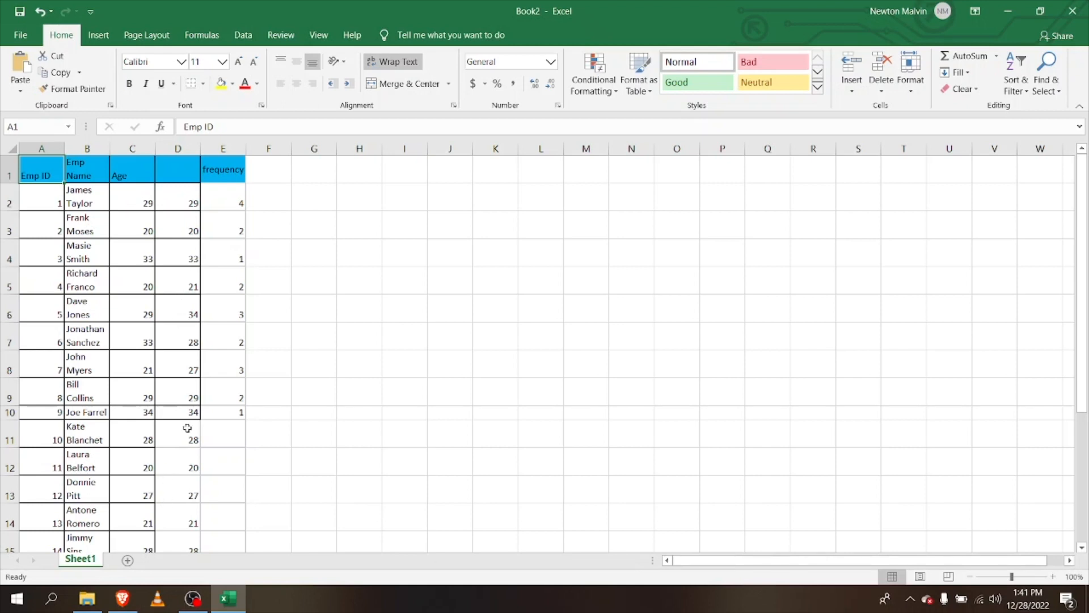
{"action": "left_click", "coordinate": [171, 167]}
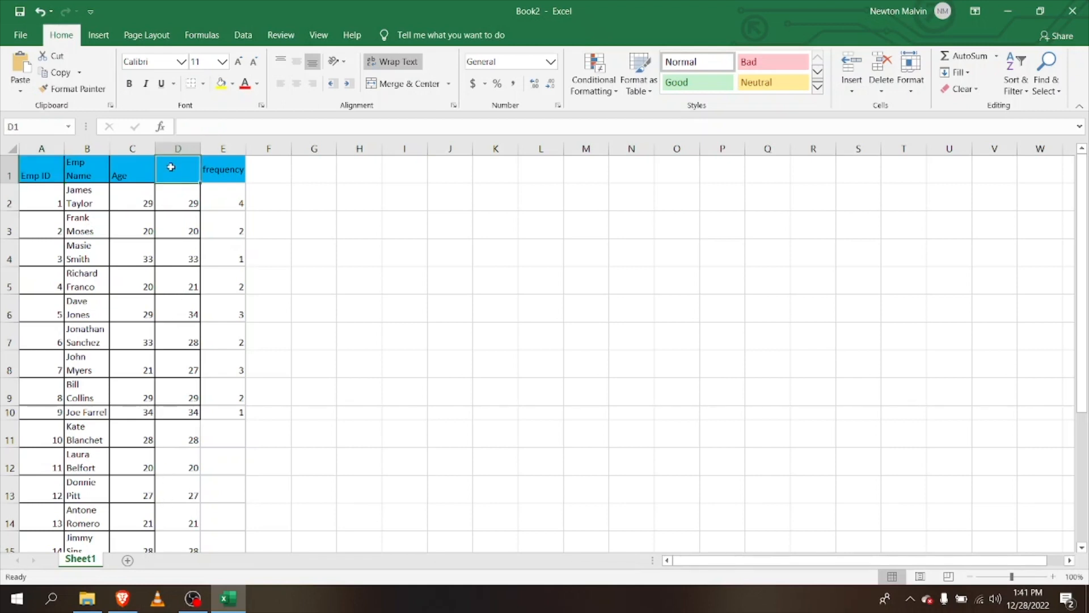
{"action": "type", "text": "y"}
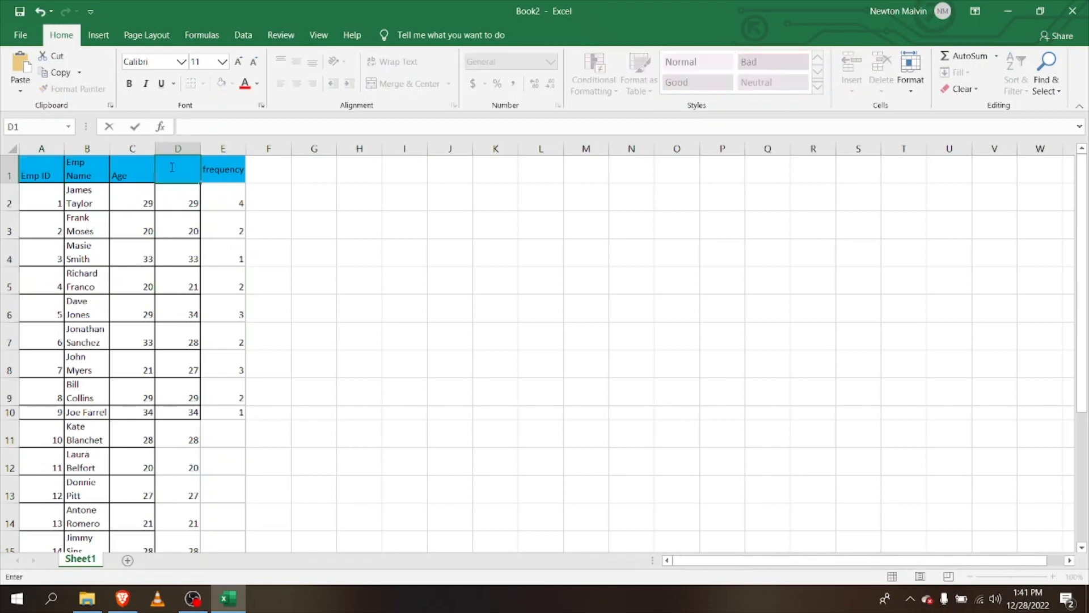
{"action": "type", "text": "nique"}
{"action": "key", "text": "Return"}
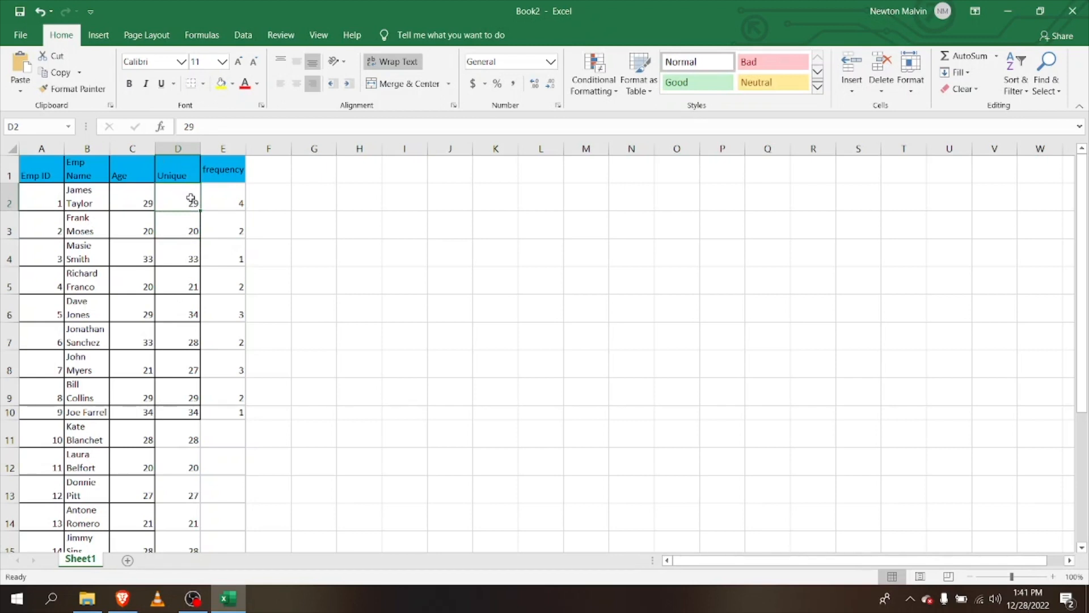
Remove duplicates from the Unique column D1:D21, continuing with the current selection only and treating the first row as a header.
{"action": "mouse_move", "coordinate": [197, 205]}
{"action": "left_mouse_down"}
{"action": "mouse_move", "coordinate": [197, 269]}
{"action": "mouse_move", "coordinate": [193, 226]}
{"action": "left_mouse_up"}
{"action": "left_click", "coordinate": [190, 164]}
{"action": "left_click_drag", "start_coordinate": [191, 170], "coordinate": [185, 519]}
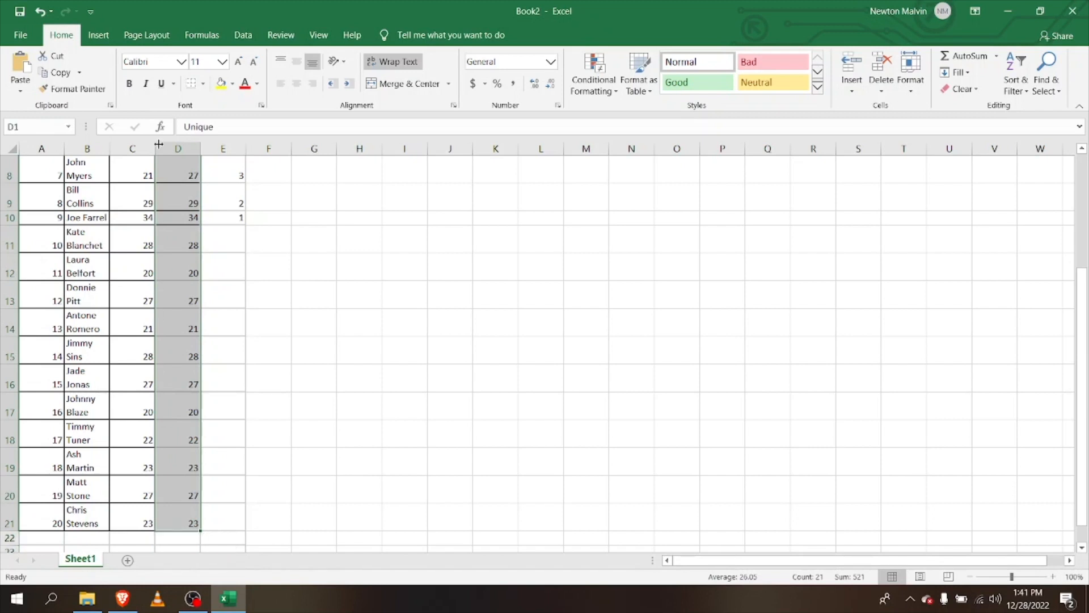
{"action": "left_click", "coordinate": [241, 36]}
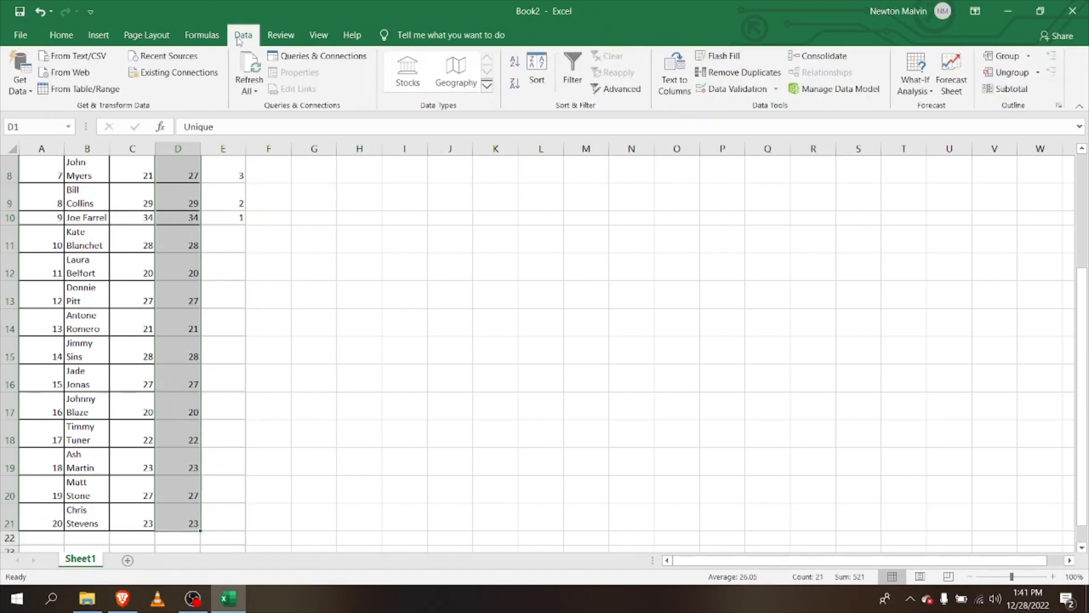
{"action": "left_click", "coordinate": [743, 75]}
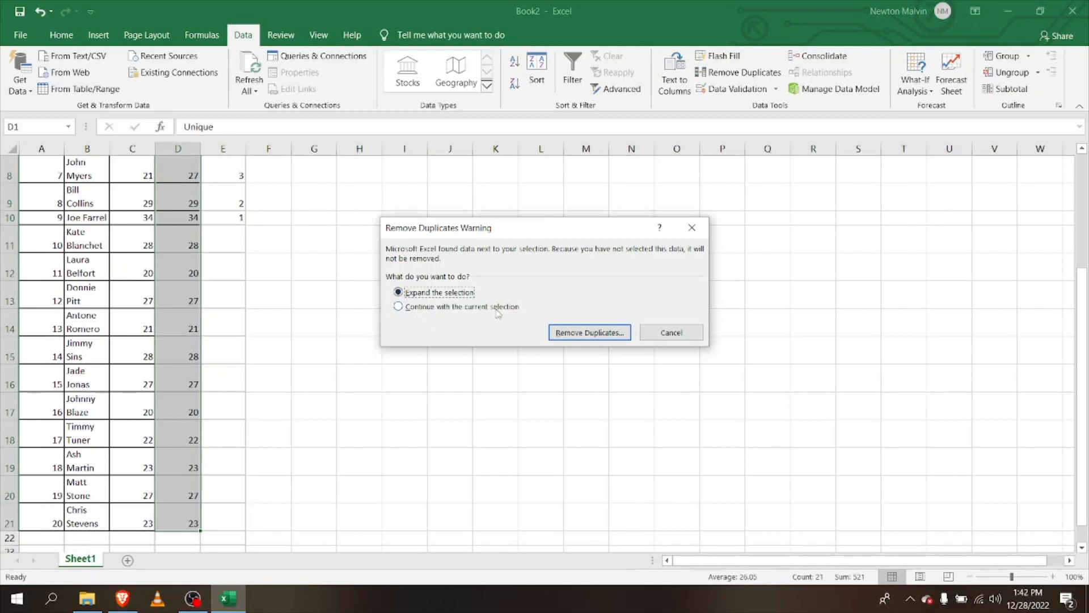
{"action": "left_click", "coordinate": [400, 308]}
{"action": "left_click", "coordinate": [568, 333]}
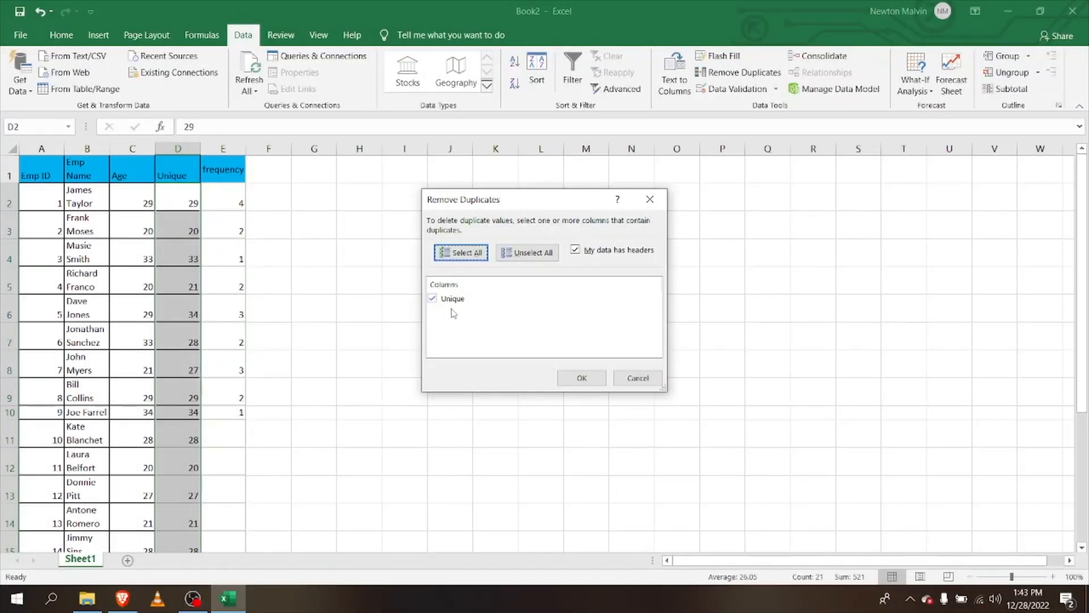
{"action": "left_click", "coordinate": [582, 379]}
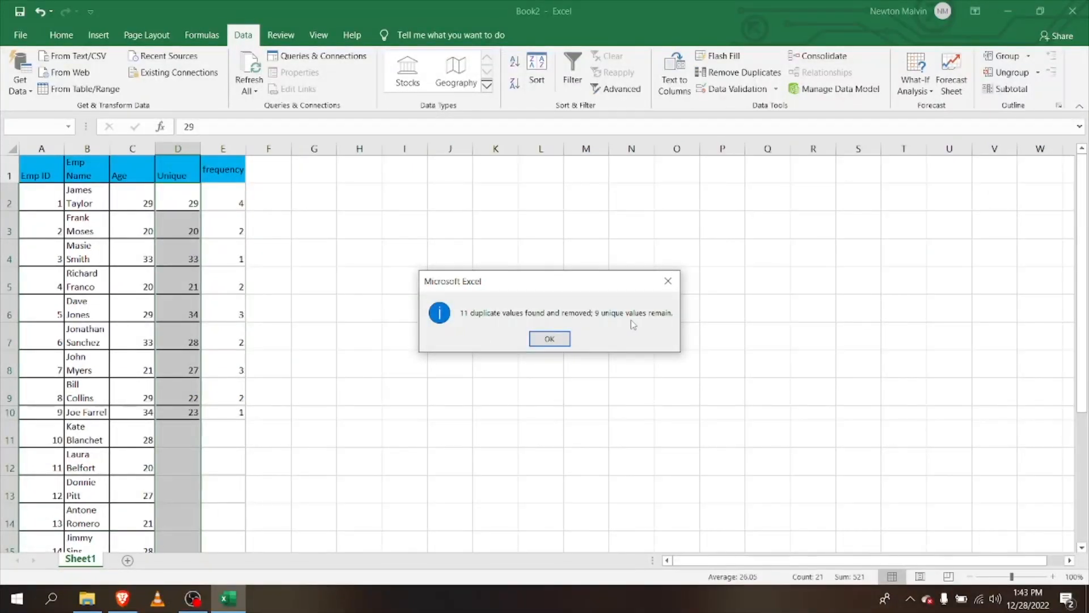
{"action": "left_click", "coordinate": [548, 340]}
Start a FREQUENCY formula in cell E1.
{"action": "left_click_drag", "start_coordinate": [1083, 253], "coordinate": [1084, 319]}
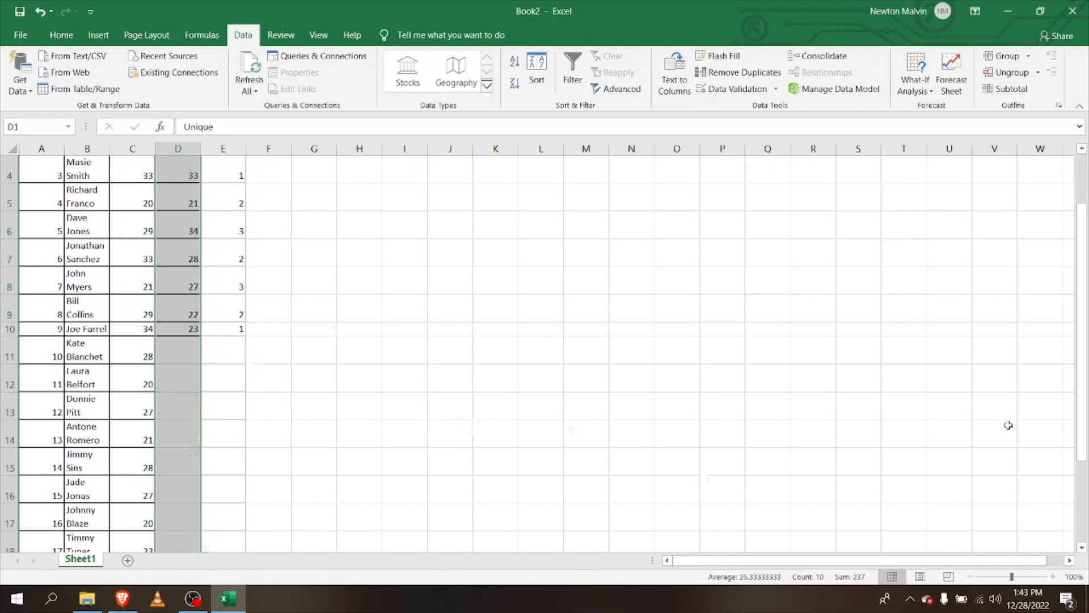
{"action": "left_click_drag", "start_coordinate": [1085, 350], "coordinate": [1085, 300]}
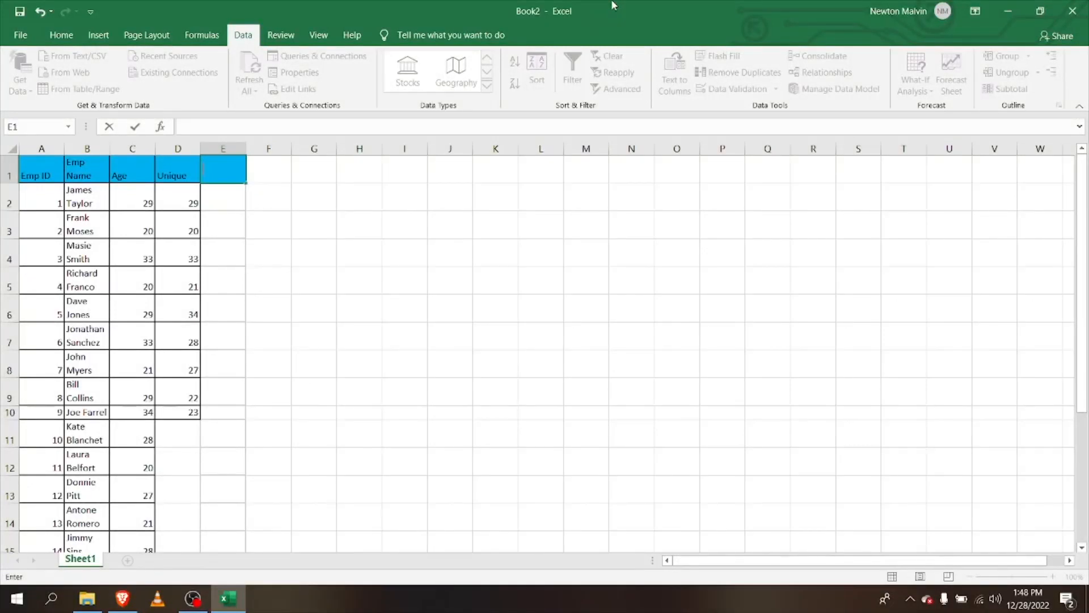
{"action": "type", "text": "=FREQ"}
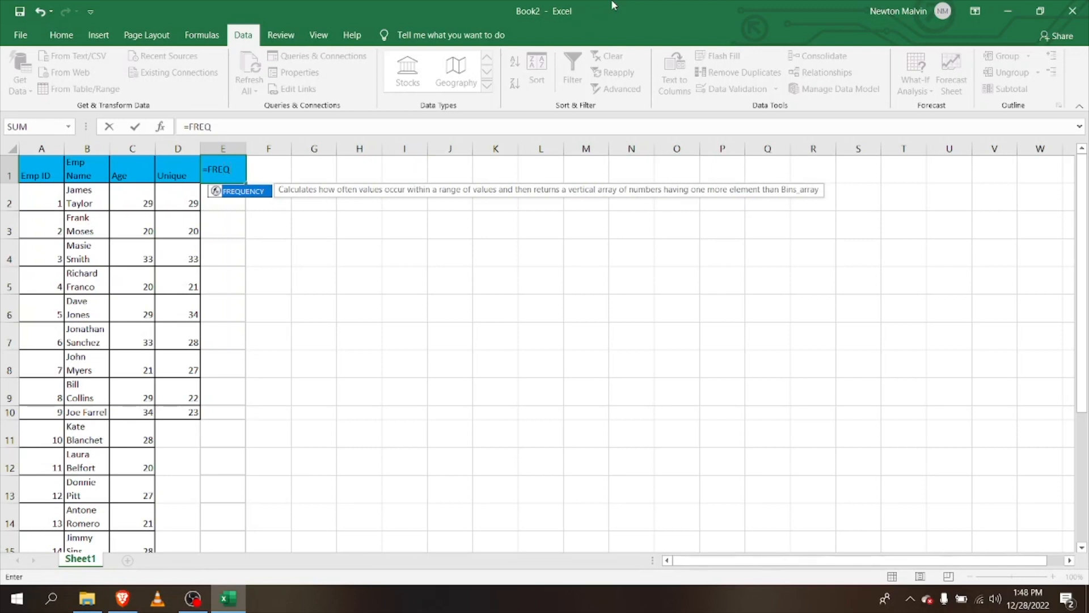
{"action": "type", "text": "UENCY("}
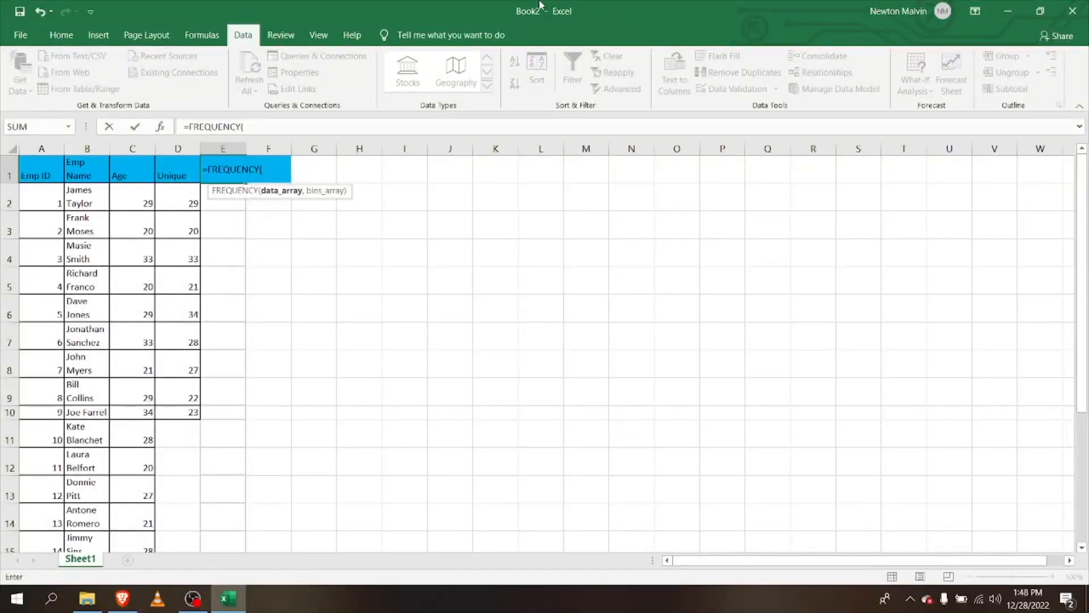
Select the ages in C2:C21 as the data array of the FREQUENCY formula.
{"action": "left_click_drag", "start_coordinate": [137, 193], "coordinate": [142, 515]}
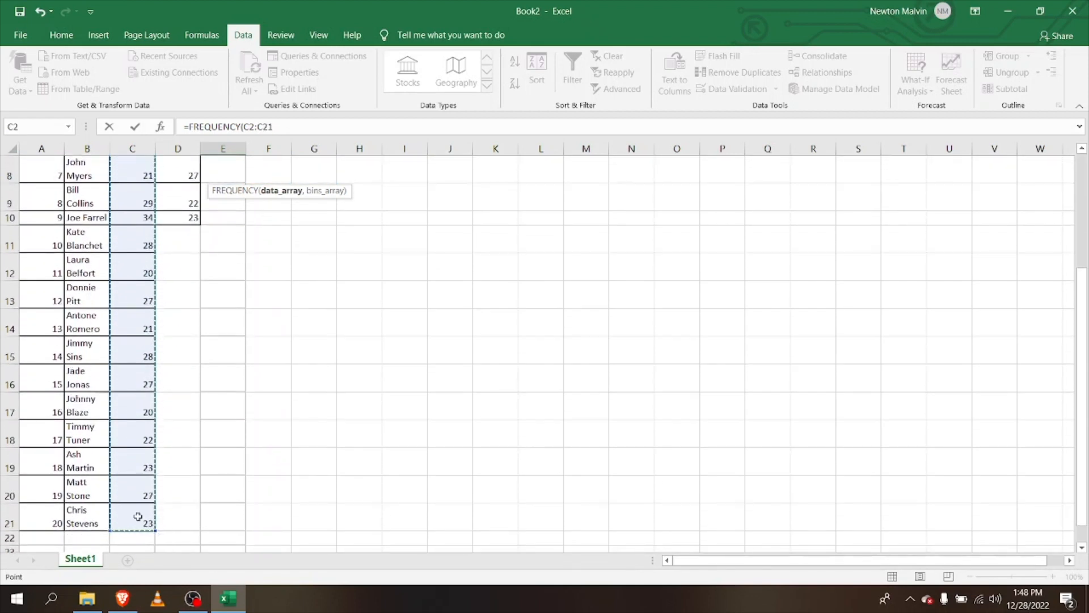
{"action": "key", "text": "Up"}
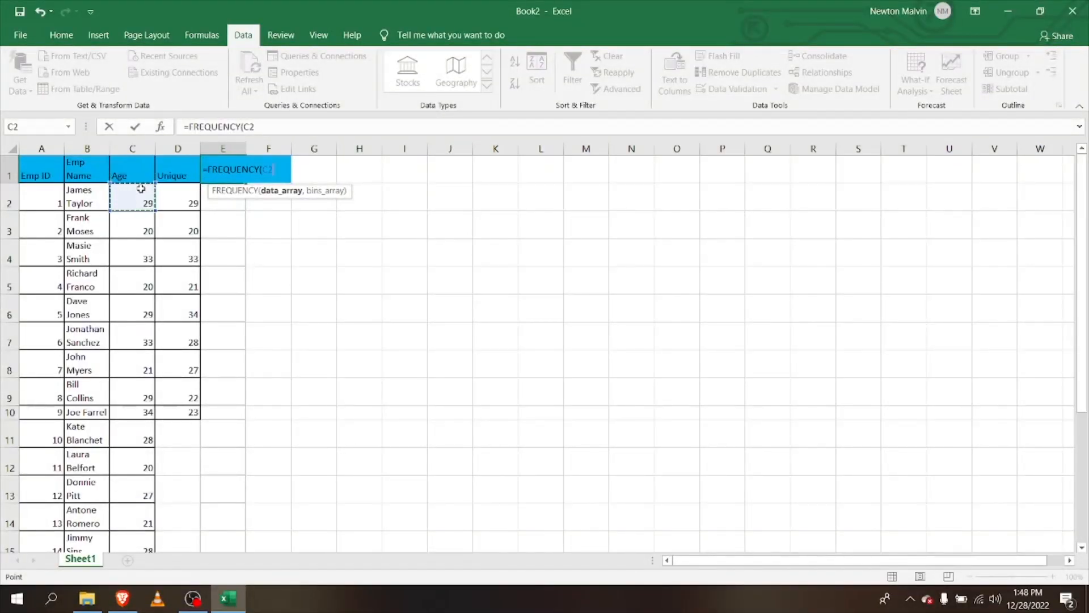
{"action": "left_click_drag", "start_coordinate": [140, 188], "coordinate": [138, 268]}
{"action": "left_click_drag", "start_coordinate": [136, 397], "coordinate": [130, 520]}
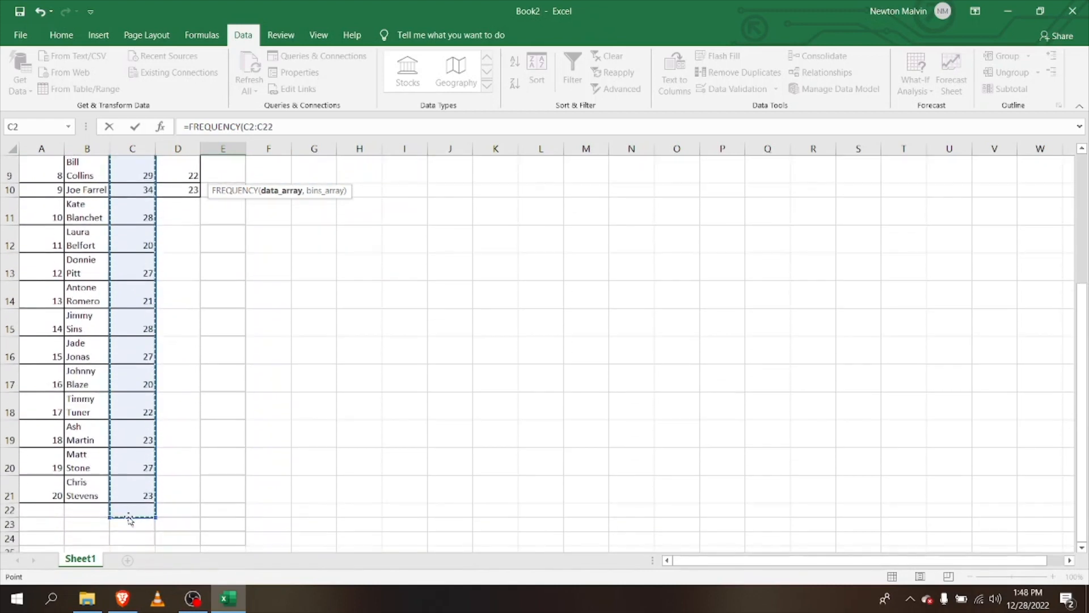
{"action": "key", "text": "ctrl+Up"}
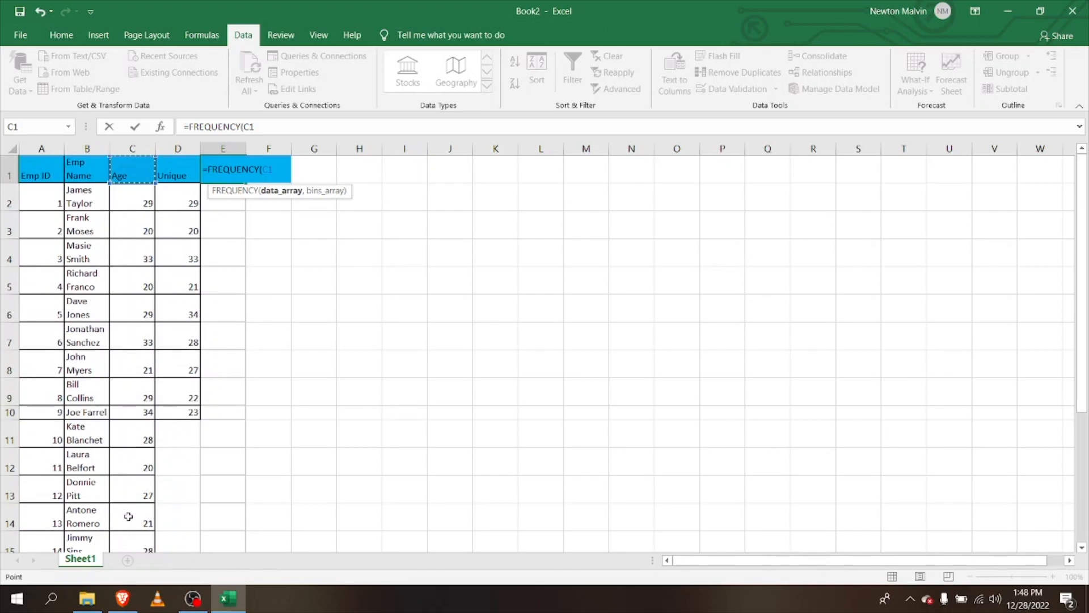
{"action": "left_click_drag", "start_coordinate": [146, 192], "coordinate": [136, 407]}
{"action": "left_click_drag", "start_coordinate": [136, 517], "coordinate": [128, 555]}
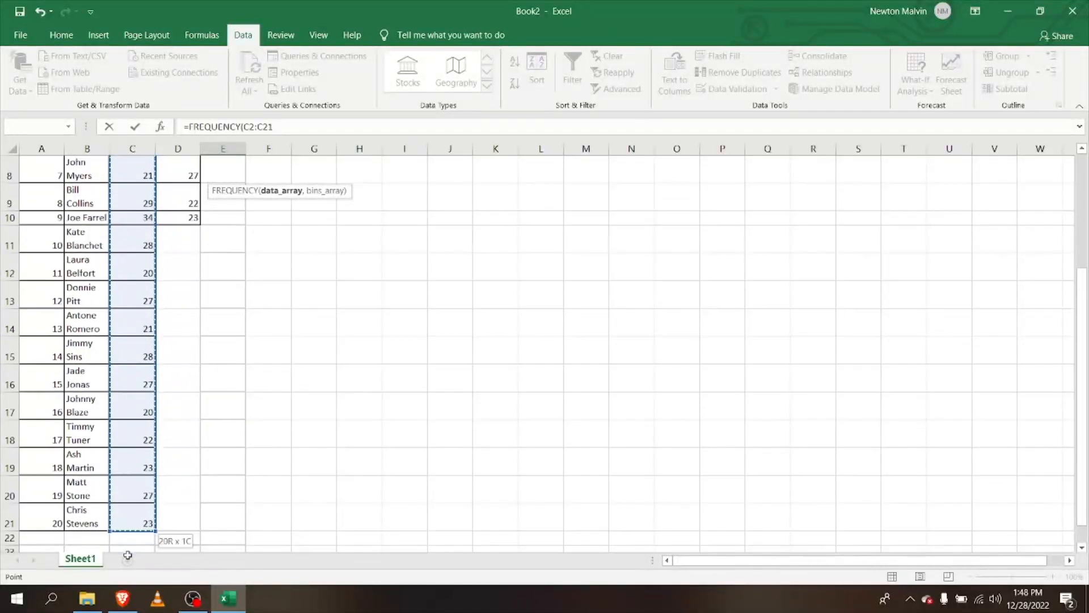
{"action": "left_click", "coordinate": [131, 514]}
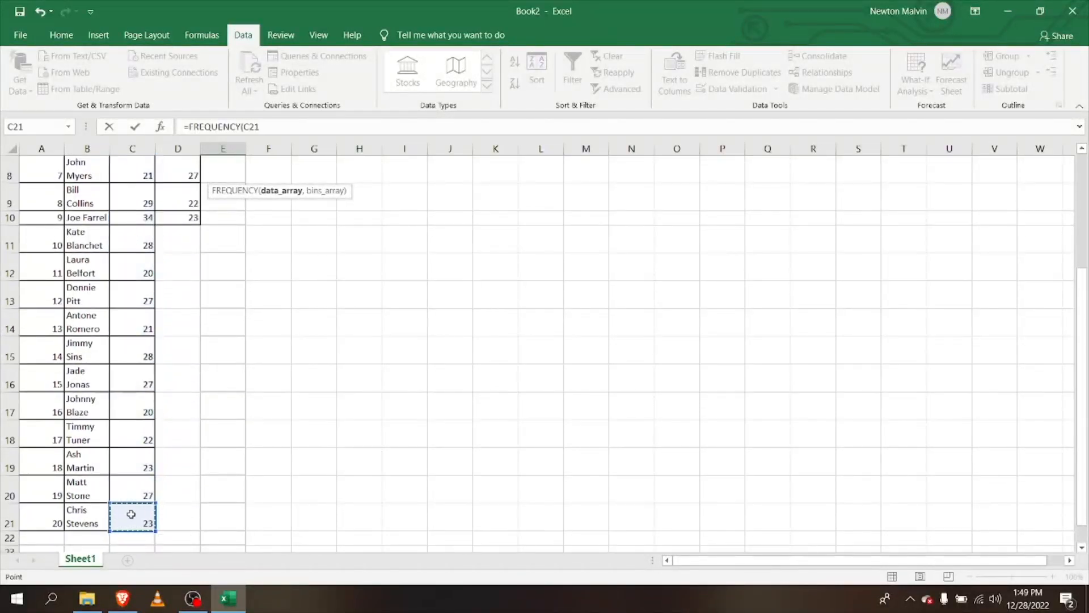
{"action": "left_click_drag", "start_coordinate": [131, 514], "coordinate": [127, 449]}
{"action": "left_click_drag", "start_coordinate": [114, 223], "coordinate": [110, 130]}
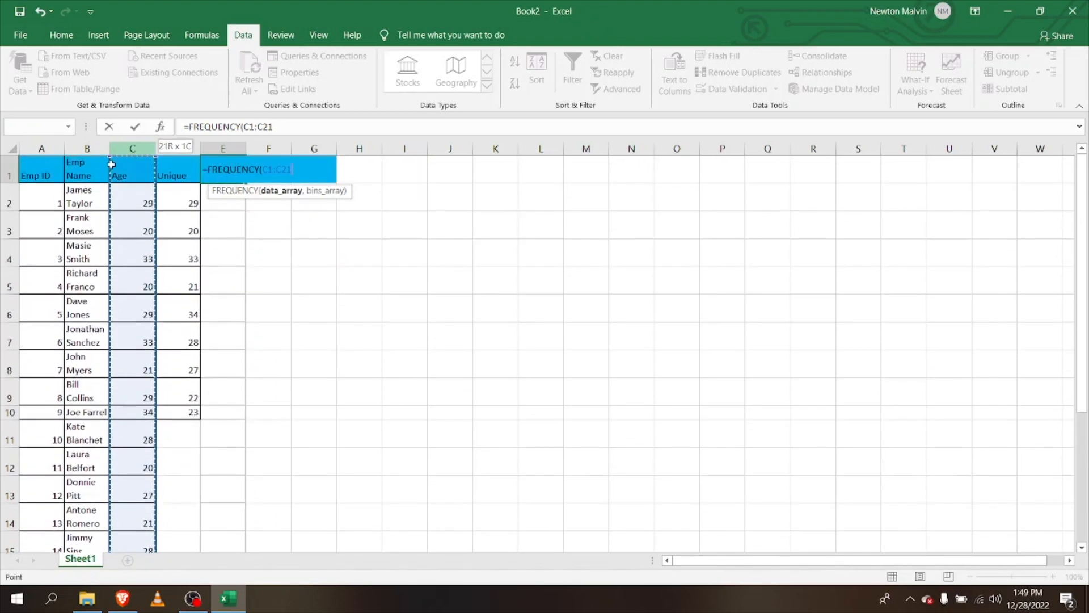
{"action": "left_click_drag", "start_coordinate": [116, 190], "coordinate": [117, 190]}
{"action": "key", "text": "Return"}
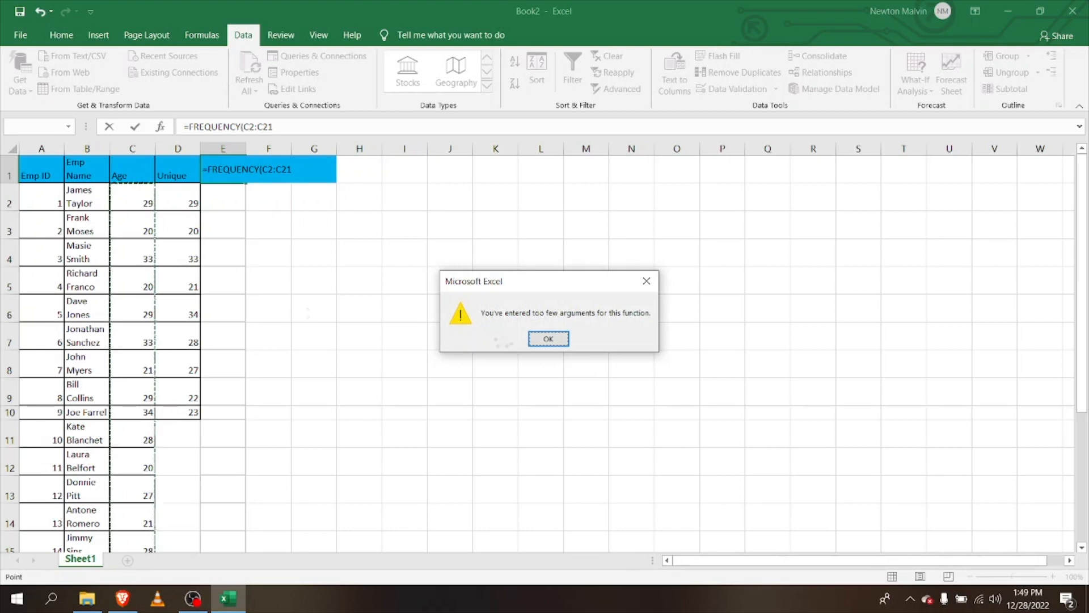
{"action": "left_click", "coordinate": [542, 337]}
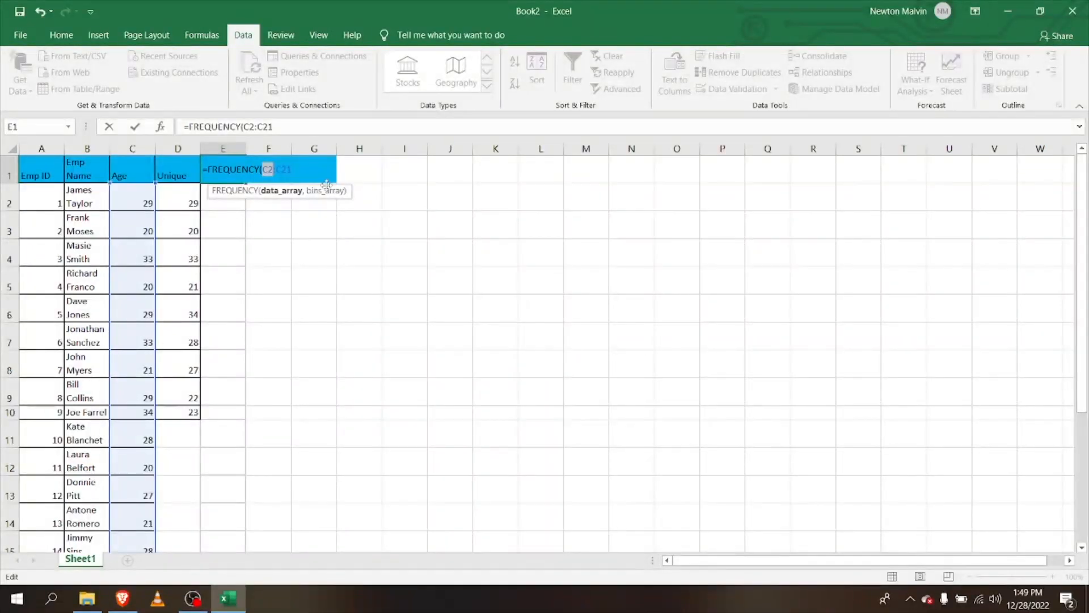
Add the unique ages in D2:D10 as the bins array and complete the formula =FREQUENCY(C2:C21,D2:D10).
{"action": "left_click", "coordinate": [307, 172]}
{"action": "type", "text": ","}
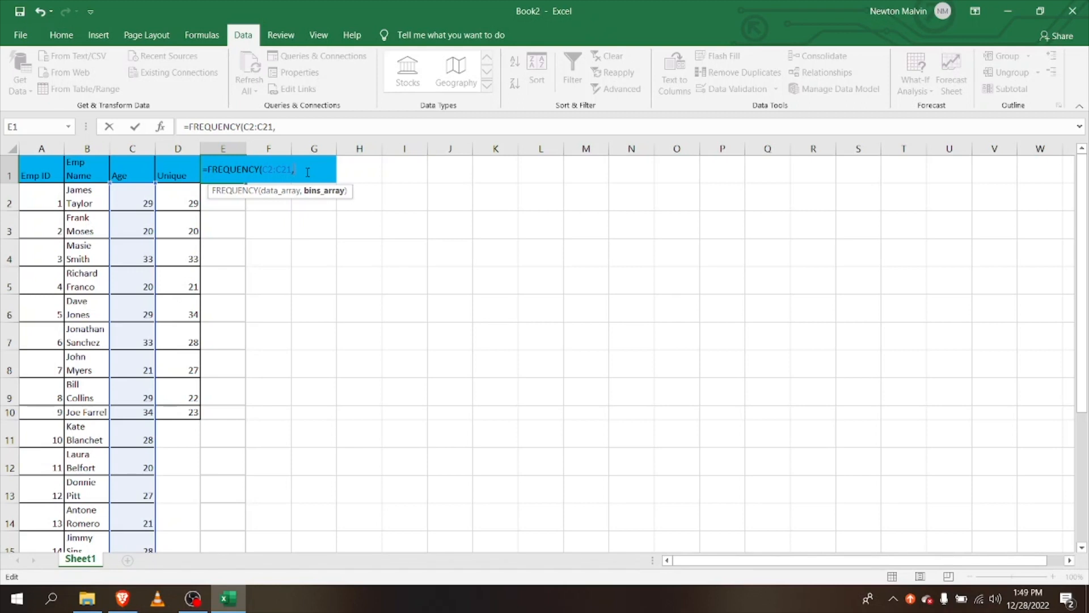
{"action": "left_click", "coordinate": [187, 201]}
{"action": "left_click_drag", "start_coordinate": [187, 201], "coordinate": [194, 405]}
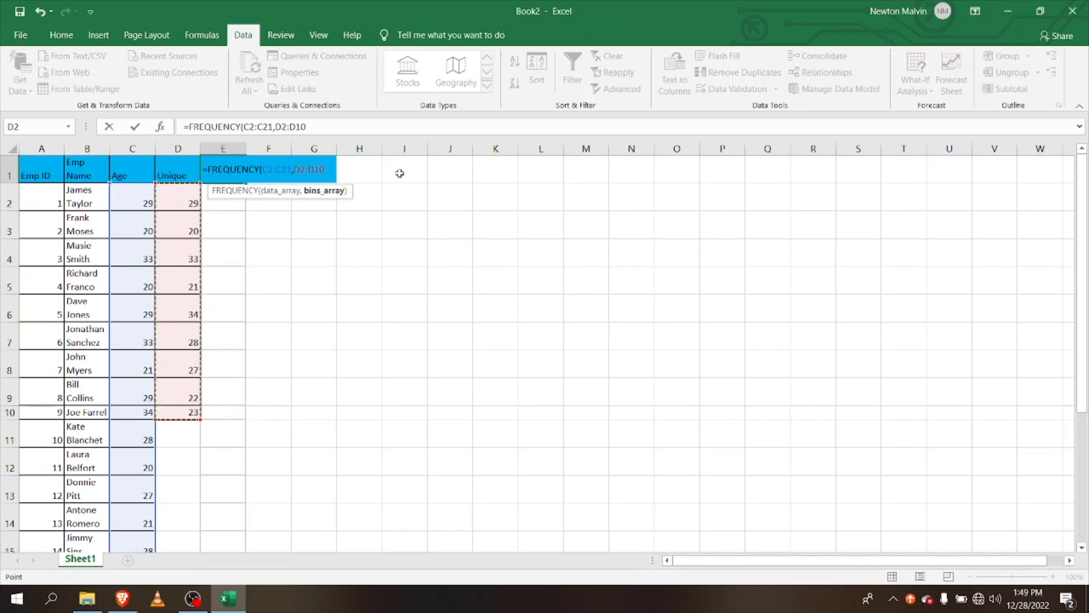
{"action": "type", "text": ")"}
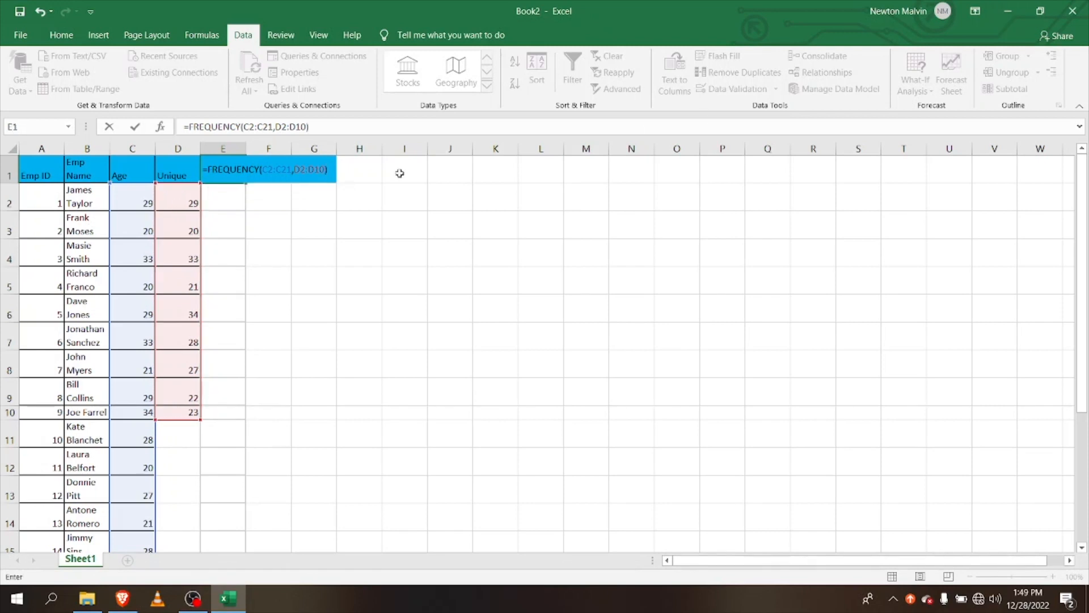
{"action": "key", "text": "Return"}
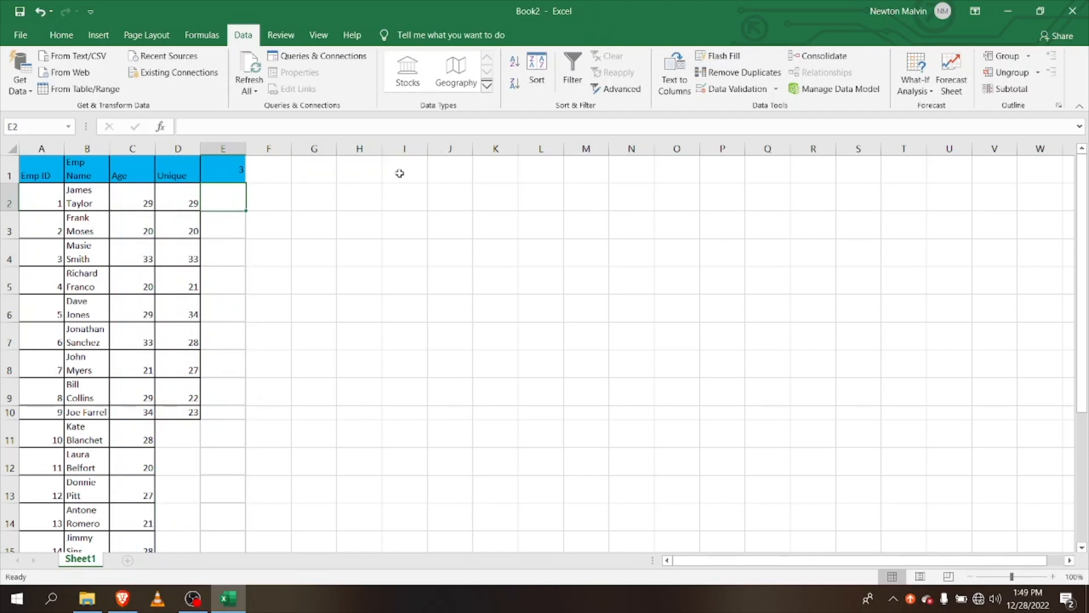
Fill the FREQUENCY formula from E2 down to E10.
{"action": "left_click", "coordinate": [236, 177]}
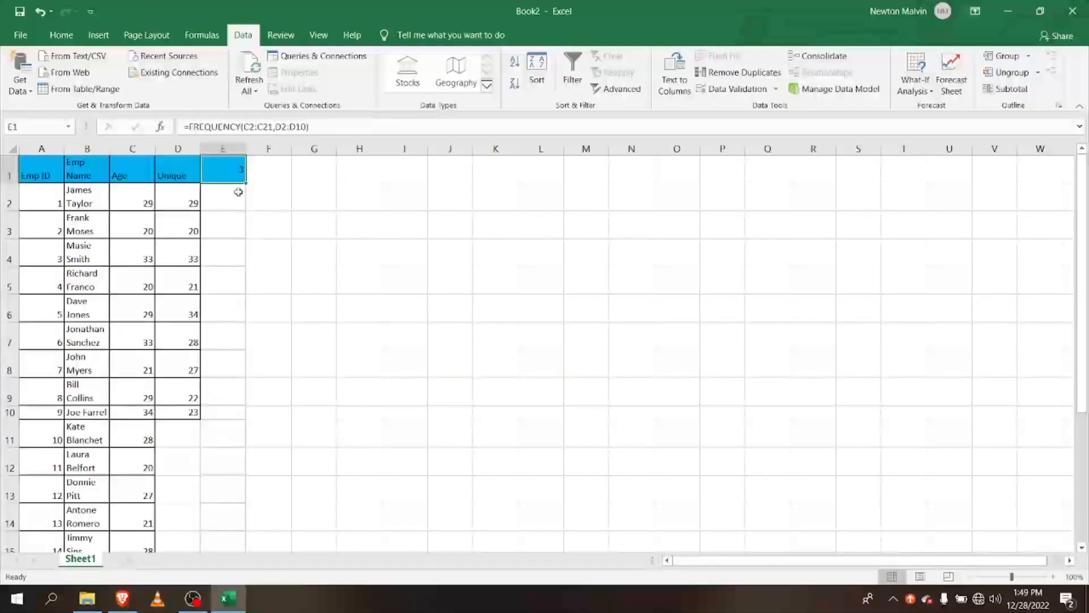
{"action": "left_click", "coordinate": [236, 205]}
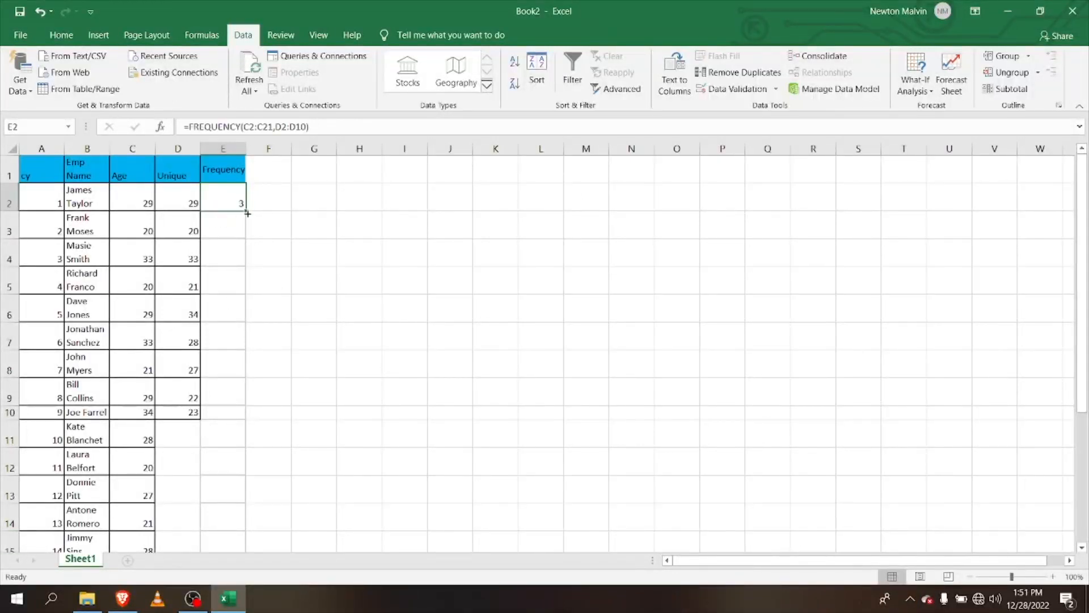
{"action": "left_click_drag", "start_coordinate": [245, 211], "coordinate": [231, 420]}
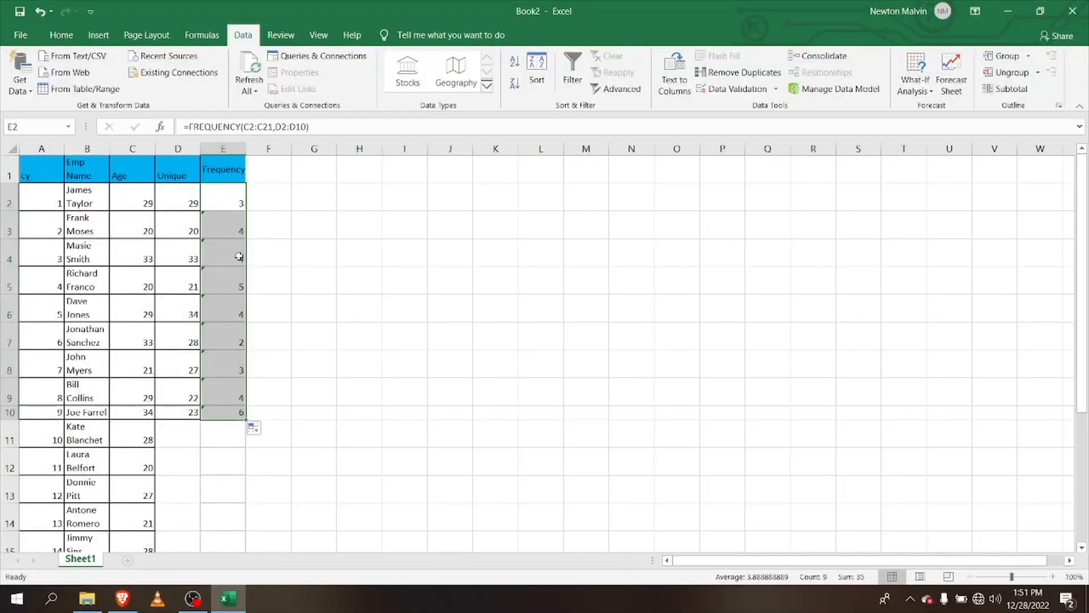
Re-enter =FREQUENCY(C2:C21,D2:D10) as one array formula across E2:E10.
{"action": "key", "text": "alt"}
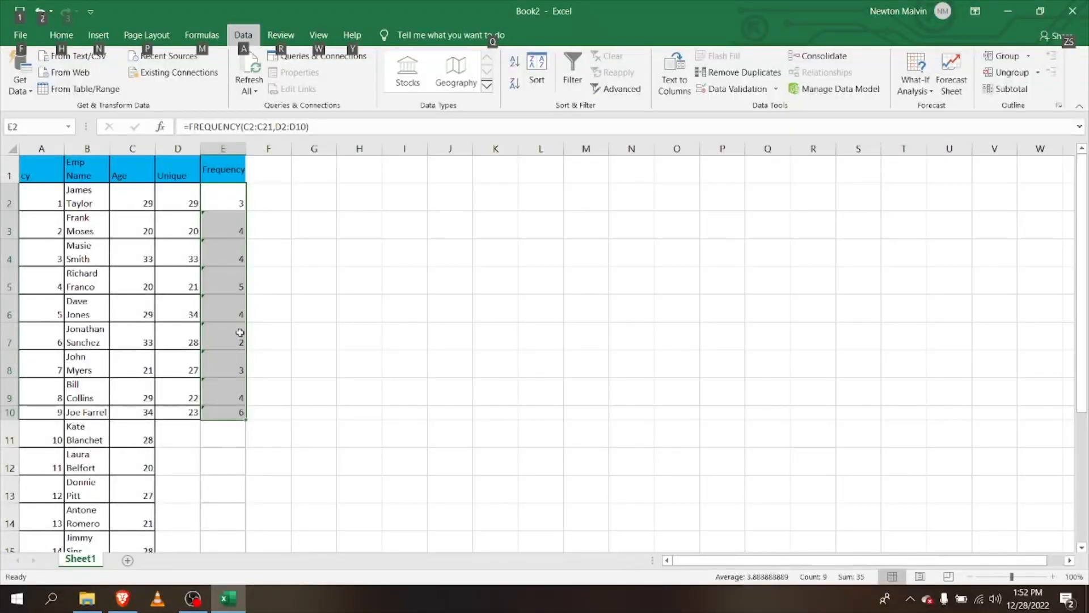
{"action": "left_click", "coordinate": [238, 205]}
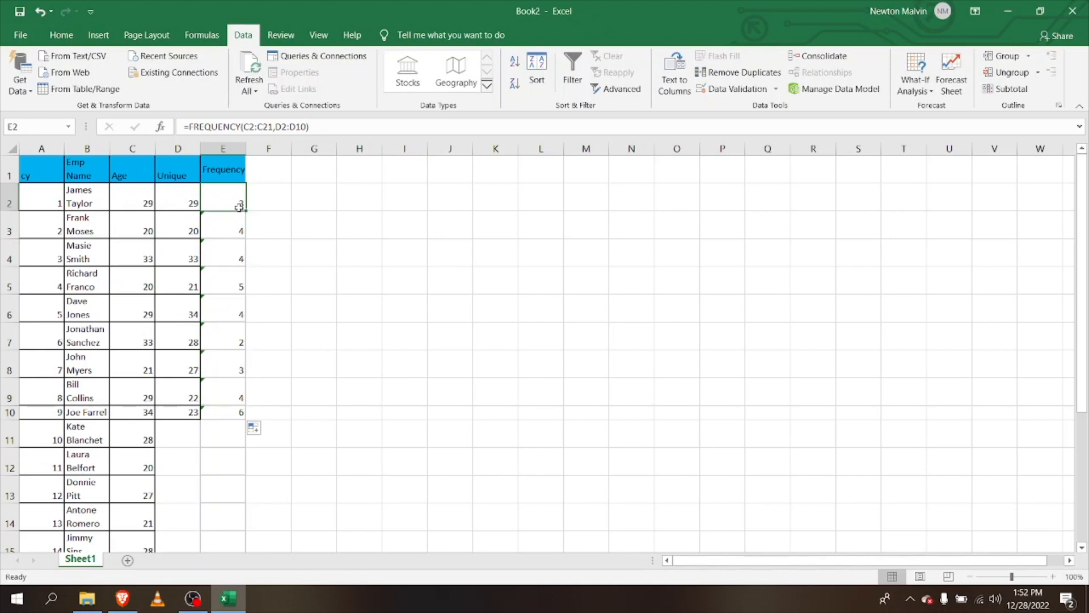
{"action": "left_click_drag", "start_coordinate": [239, 207], "coordinate": [238, 412]}
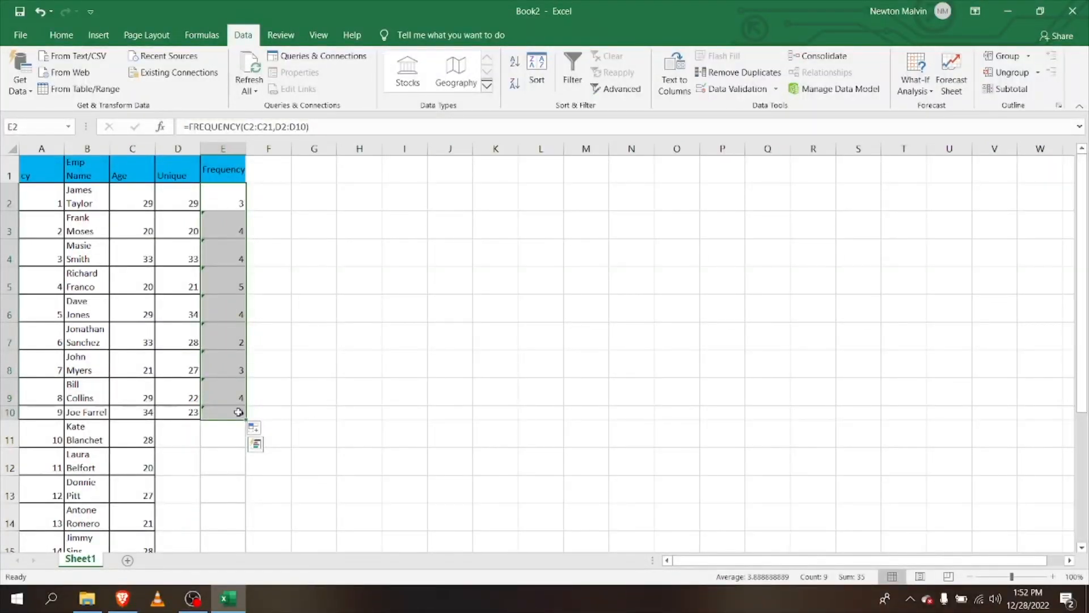
{"action": "key", "text": "F2"}
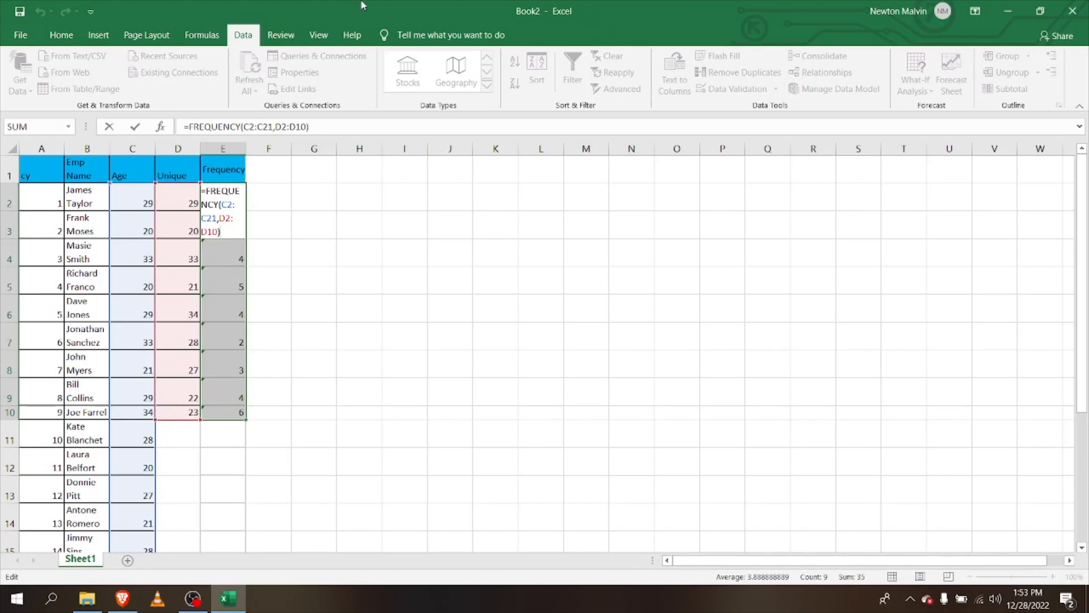
{"action": "key", "text": "ctrl+shift+Return"}
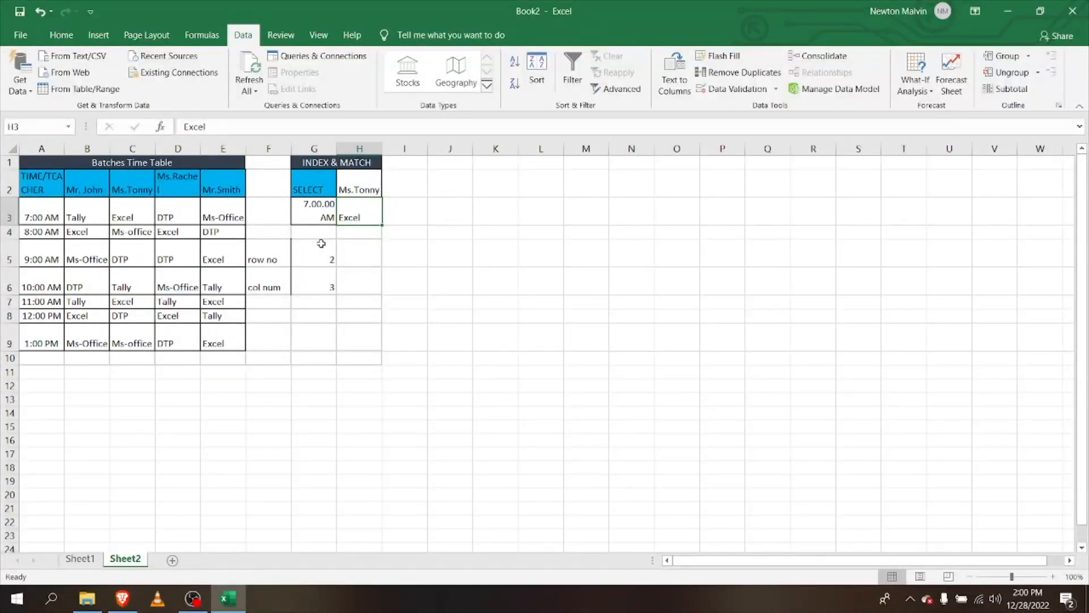
Add list data validation to G3 with the times in A3:A9 as its source.
{"action": "left_click", "coordinate": [330, 216]}
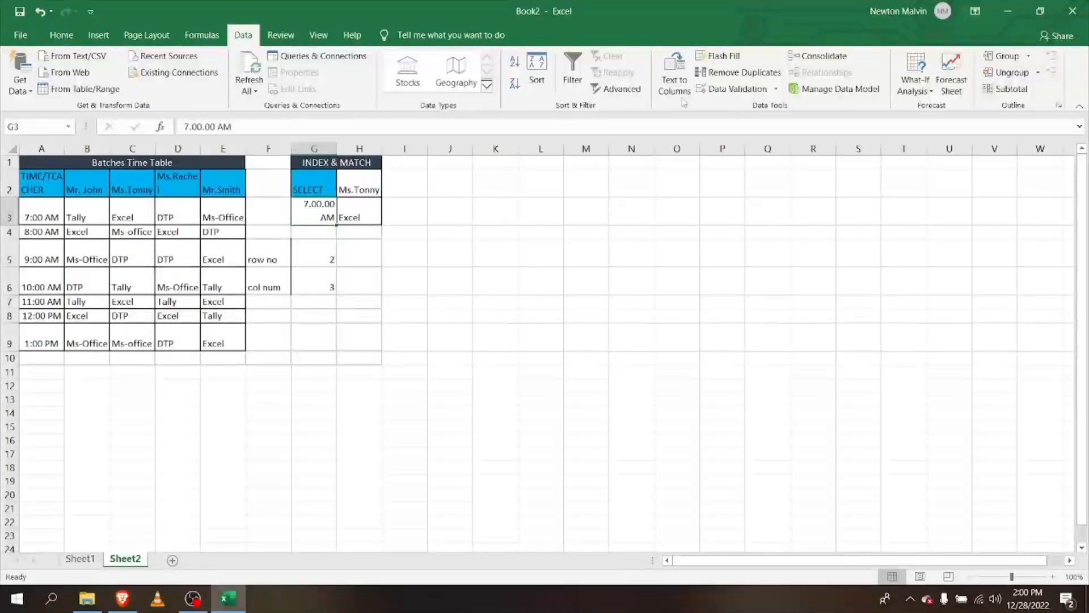
{"action": "left_click", "coordinate": [769, 92]}
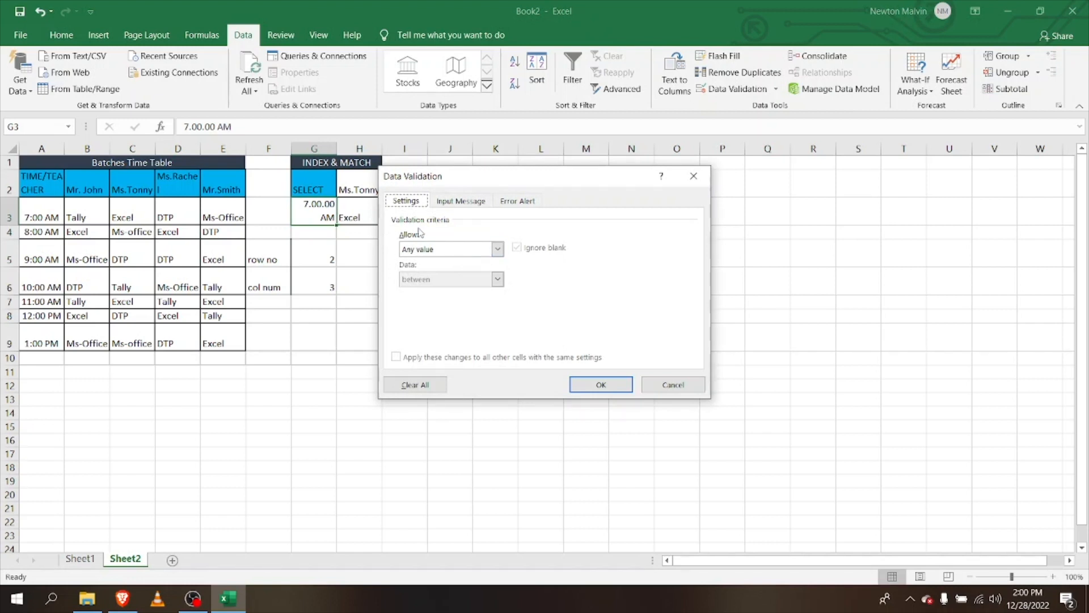
{"action": "left_click", "coordinate": [497, 250]}
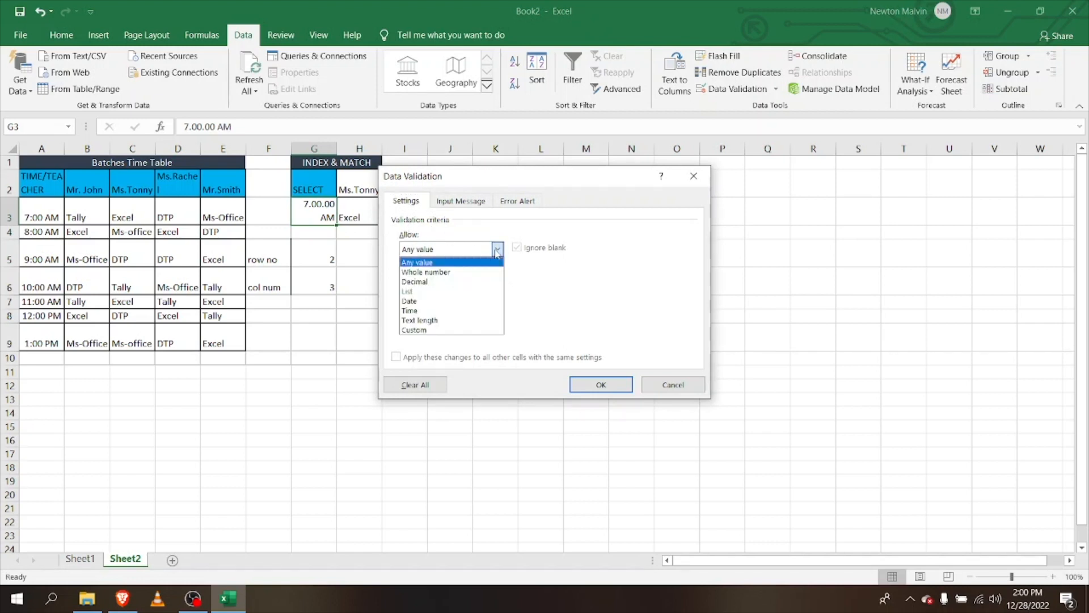
{"action": "left_click", "coordinate": [411, 291]}
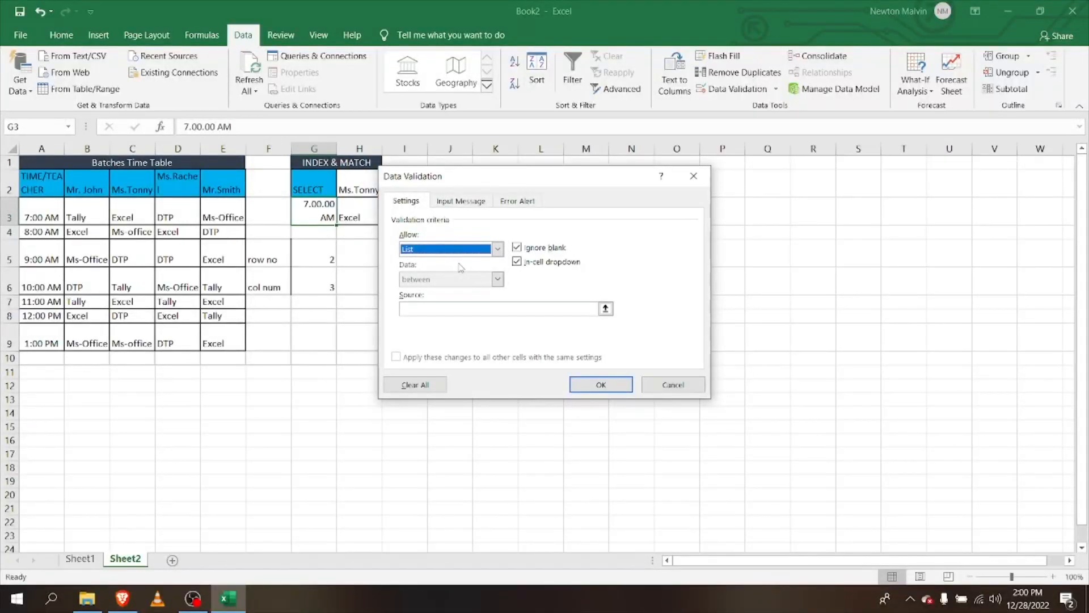
{"action": "left_click", "coordinate": [417, 310]}
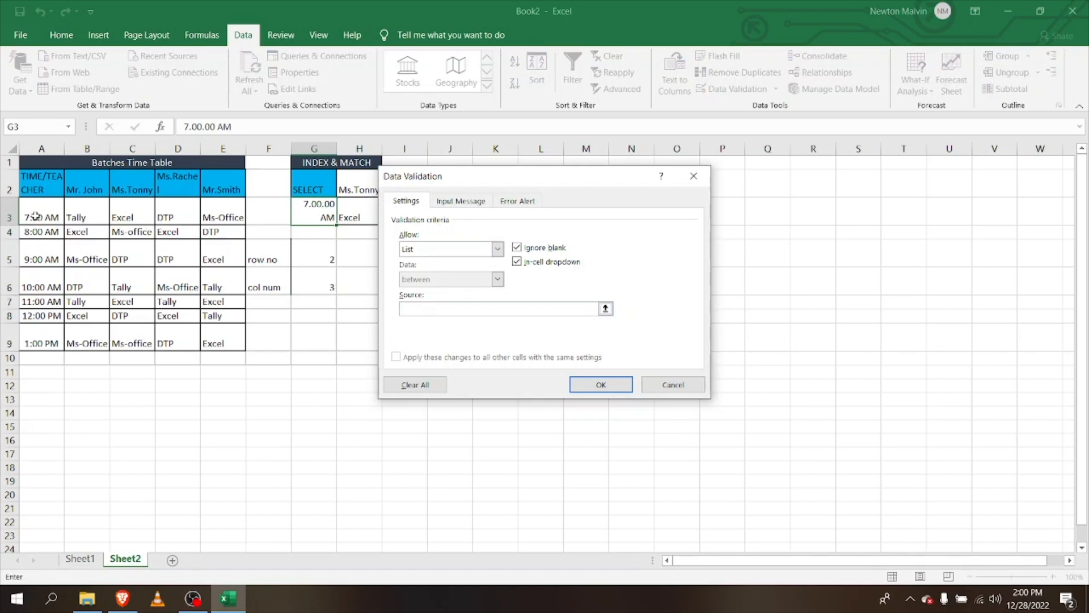
{"action": "left_click_drag", "start_coordinate": [35, 216], "coordinate": [51, 341]}
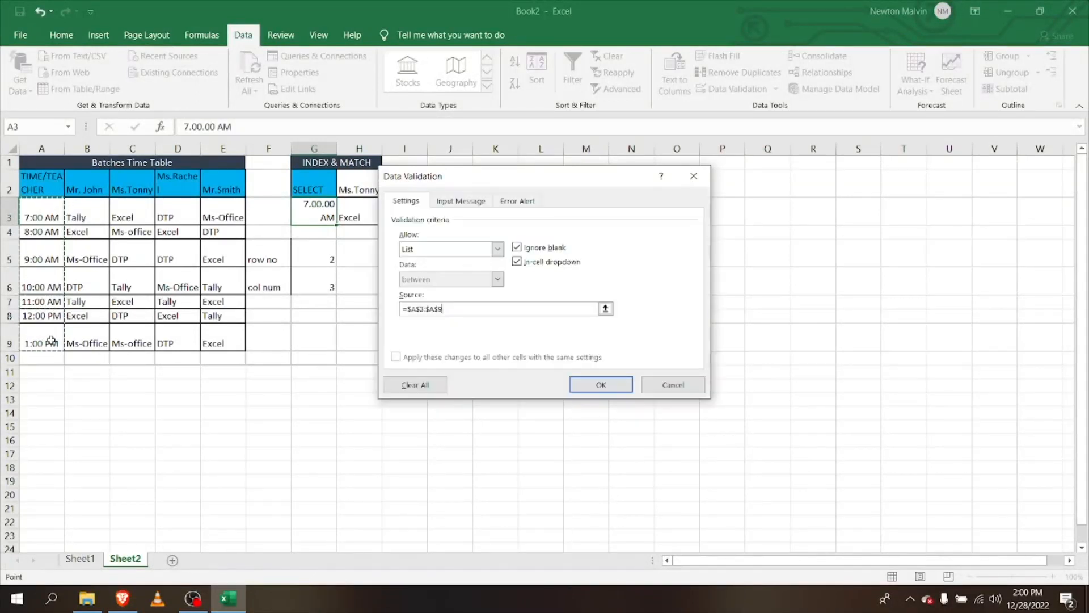
{"action": "left_click", "coordinate": [602, 385]}
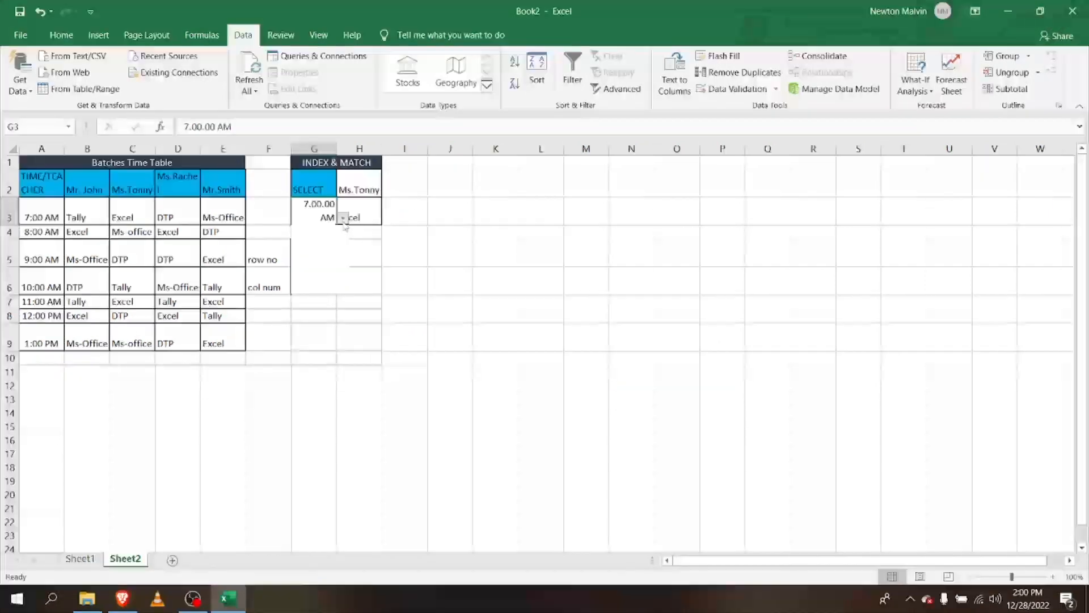
Try G3's list by choosing 10:00 AM, 9:00 AM and 7:00 AM in turn.
{"action": "left_click", "coordinate": [343, 219]}
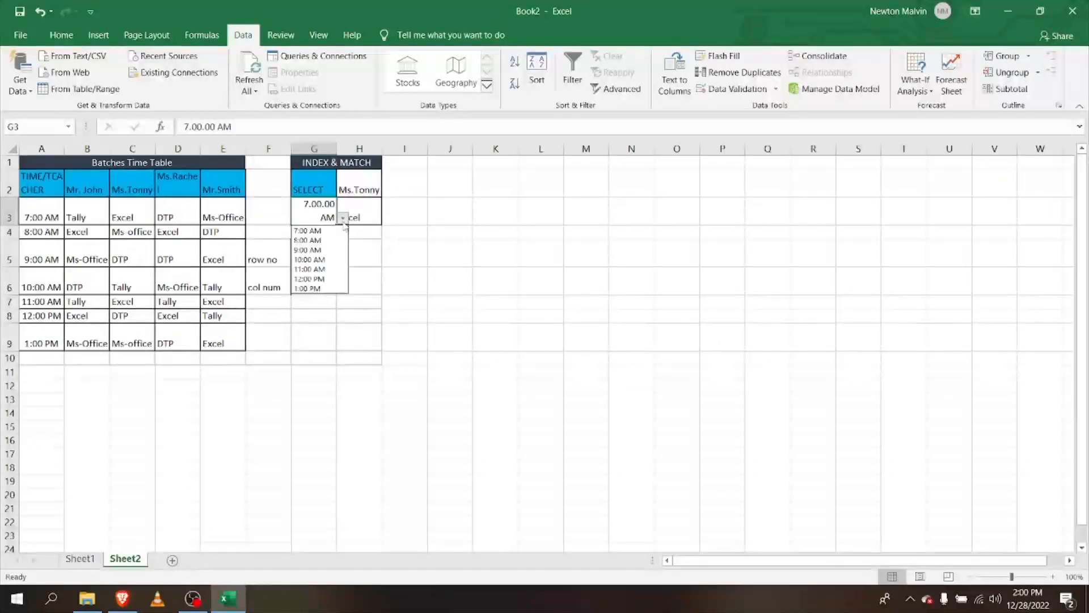
{"action": "left_click", "coordinate": [311, 260]}
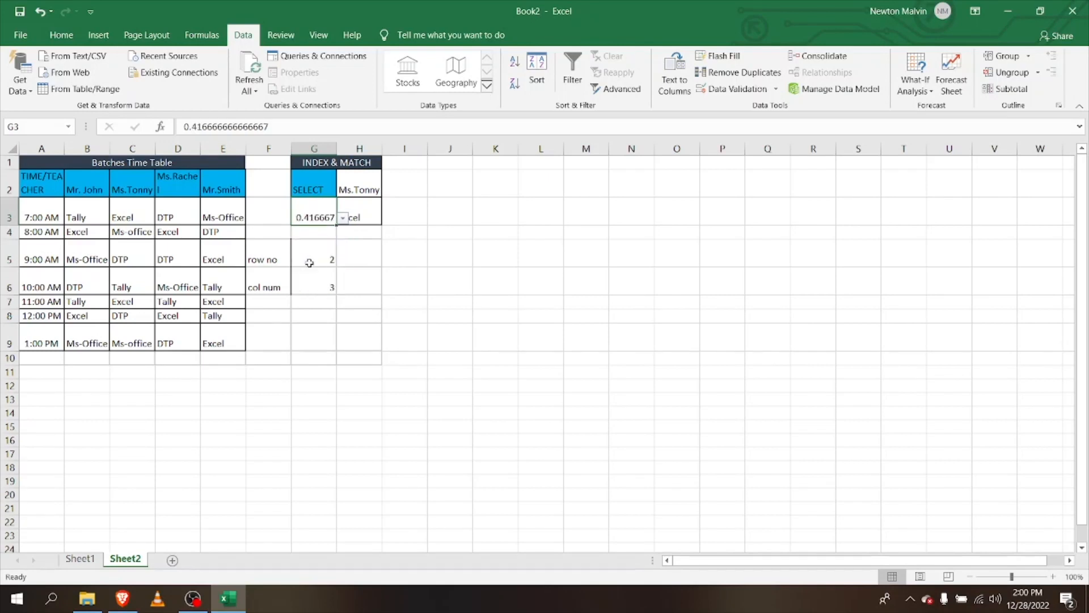
{"action": "left_click", "coordinate": [343, 218]}
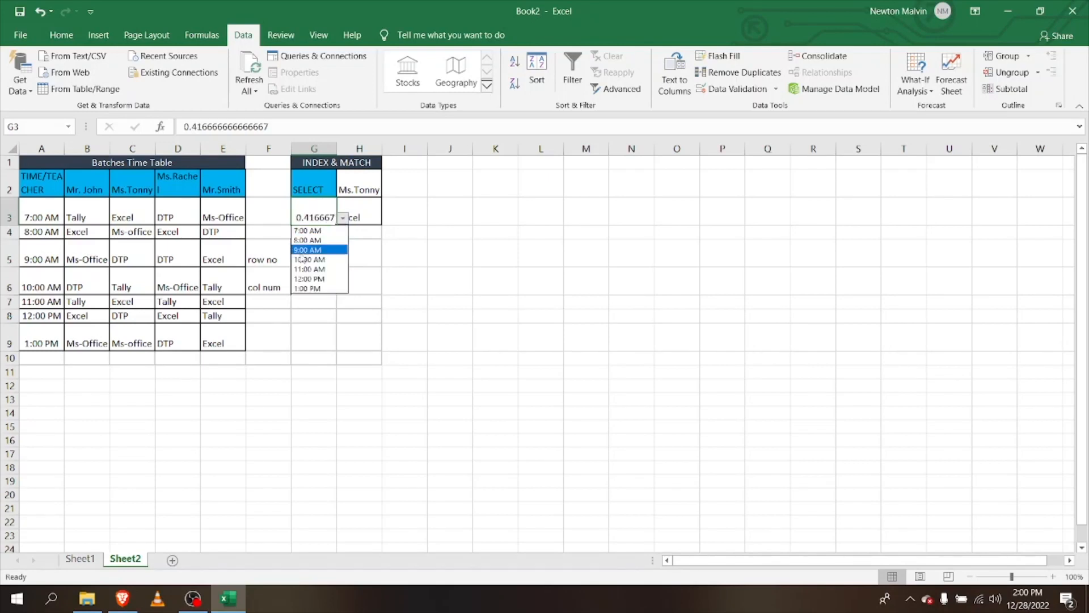
{"action": "left_click", "coordinate": [300, 254]}
{"action": "left_click", "coordinate": [343, 218]}
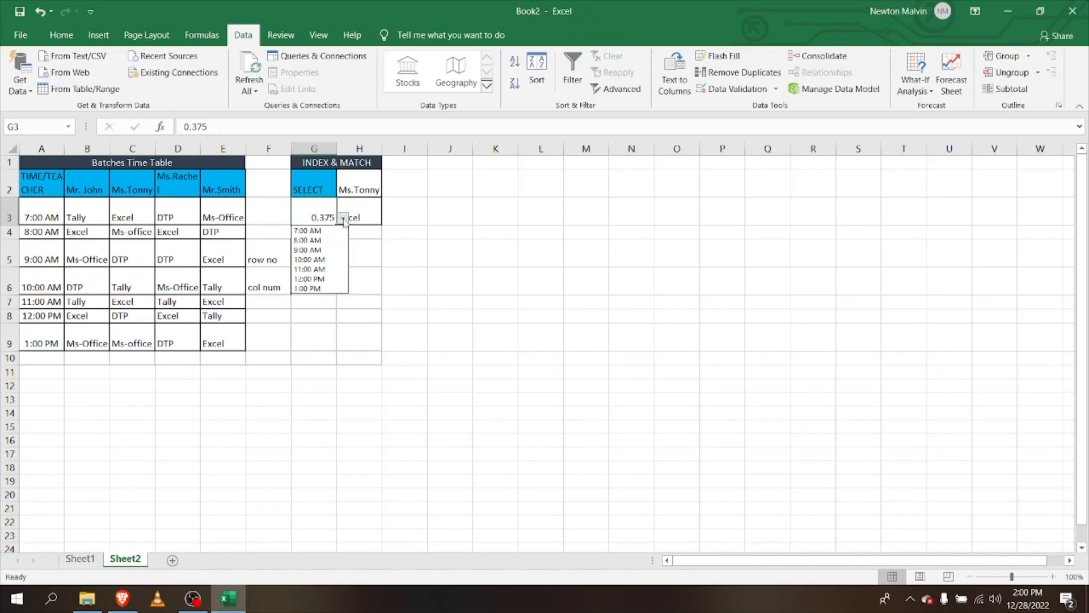
{"action": "left_click", "coordinate": [314, 229]}
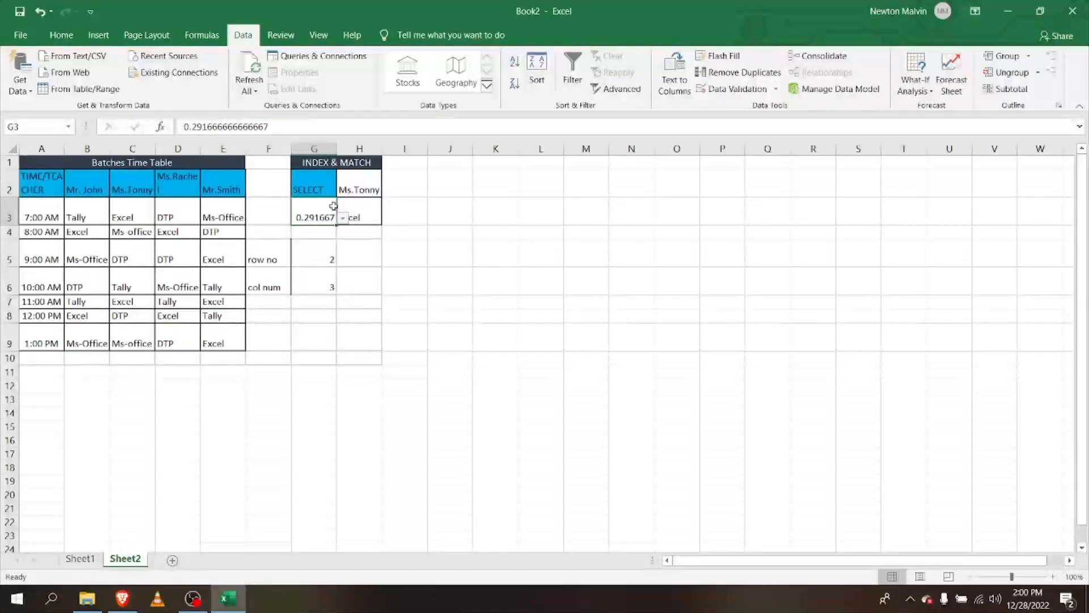
Clear the existing entry in H3 and begin a new formula there with an equals sign.
{"action": "left_click", "coordinate": [363, 217]}
{"action": "key", "text": "BackSpace"}
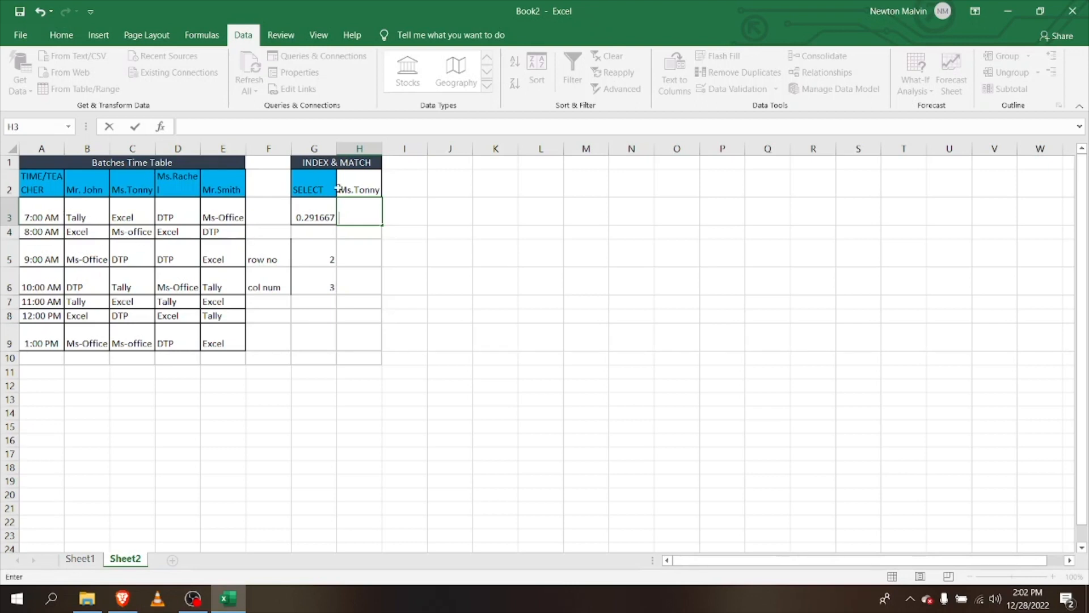
{"action": "type", "text": "=(INDEX"}
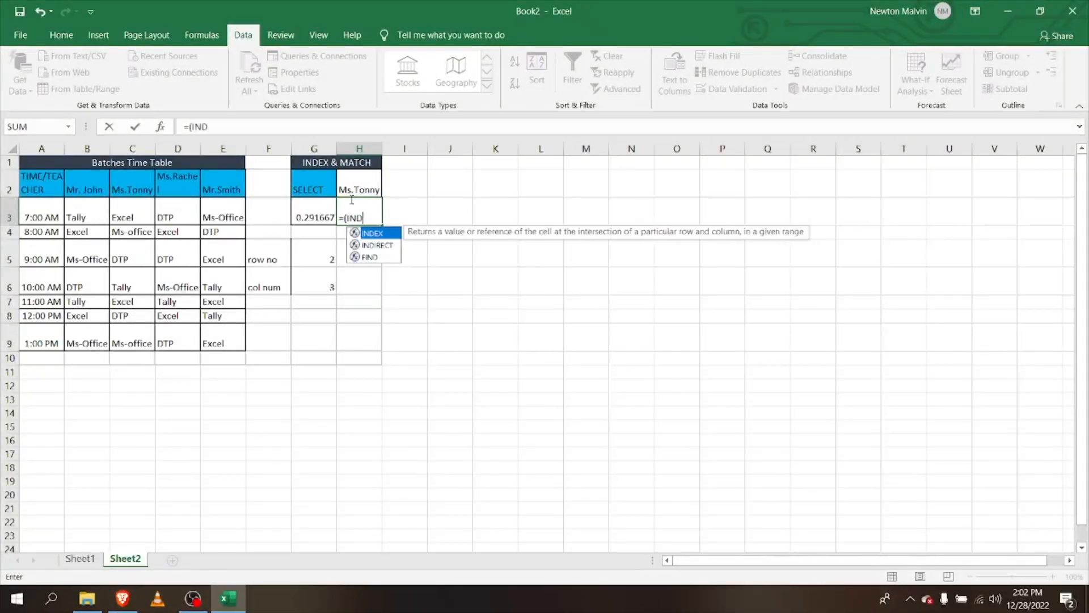
{"action": "key", "text": "BackSpace"}
{"action": "key", "text": "BackSpace"}
{"action": "key", "text": "BackSpace"}
{"action": "key", "text": "BackSpace"}
{"action": "key", "text": "BackSpace"}
{"action": "key", "text": "BackSpace"}
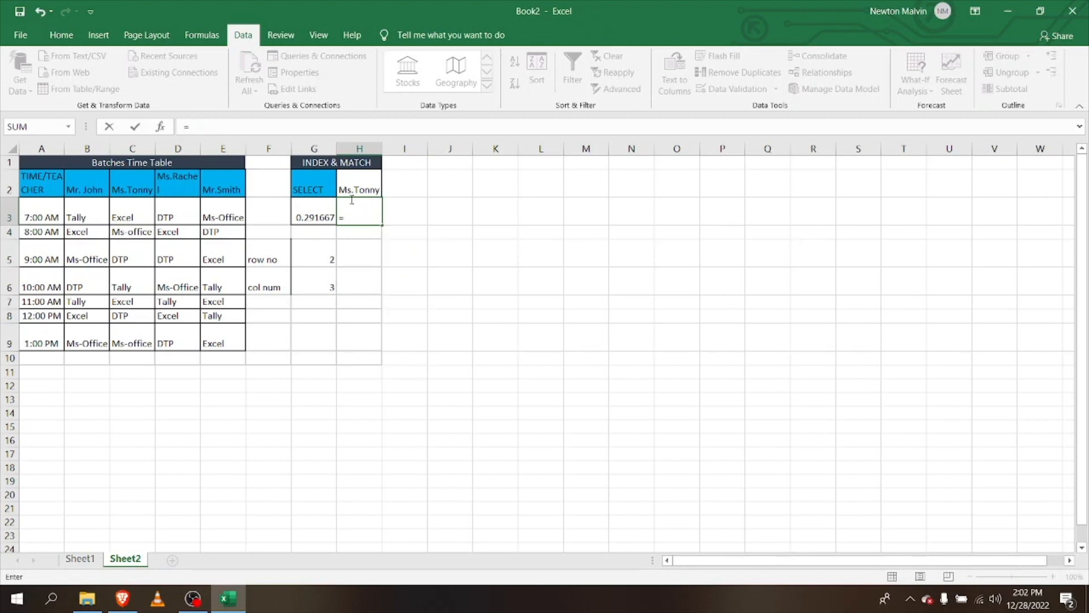
Enter =INDEX(A2:E9,2,2) in H3 to look up the timetable value at row 2, column 2.
{"action": "type", "text": "INDEX"}
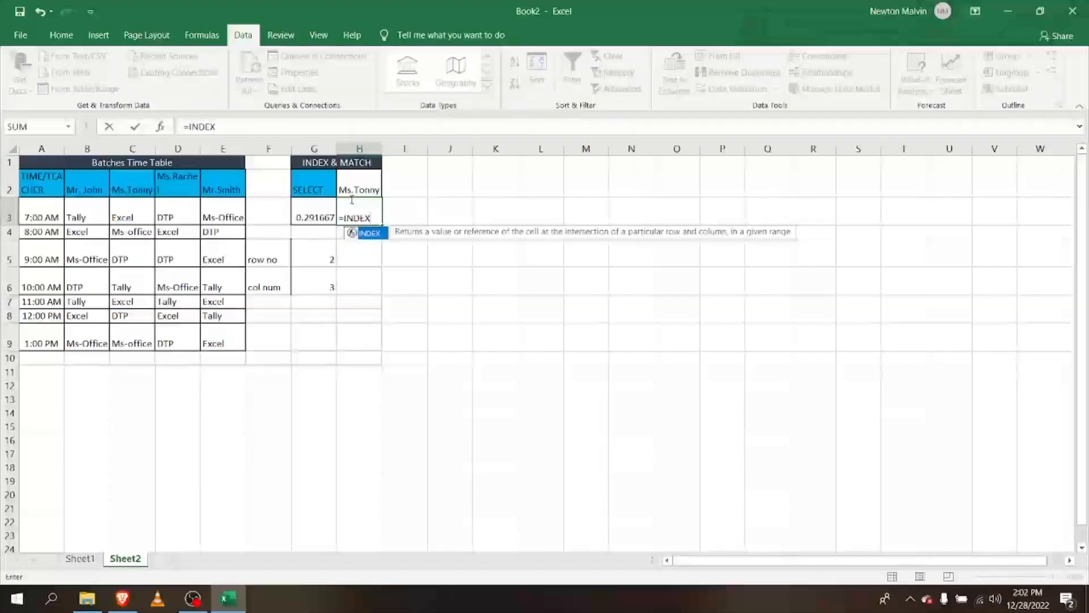
{"action": "type", "text": "("}
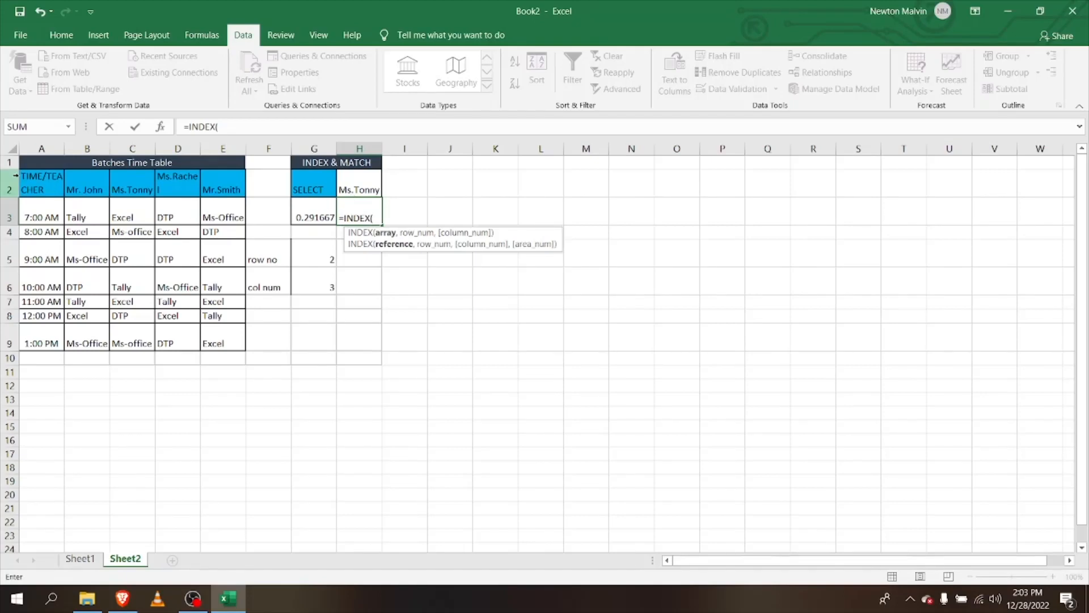
{"action": "left_click_drag", "start_coordinate": [17, 176], "coordinate": [218, 335]}
{"action": "type", "text": ","}
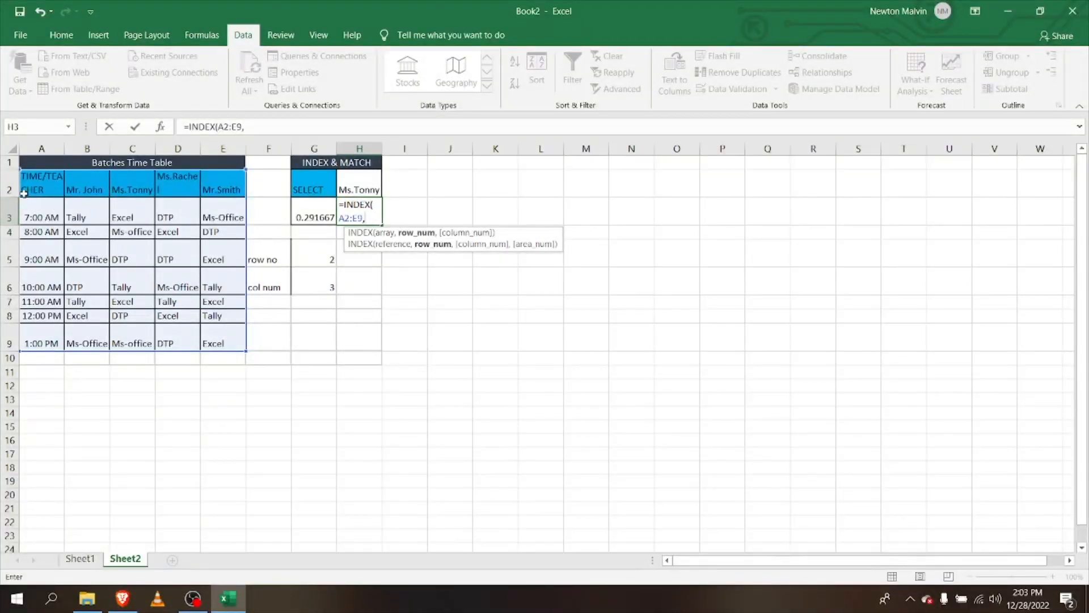
{"action": "type", "text": "2,"}
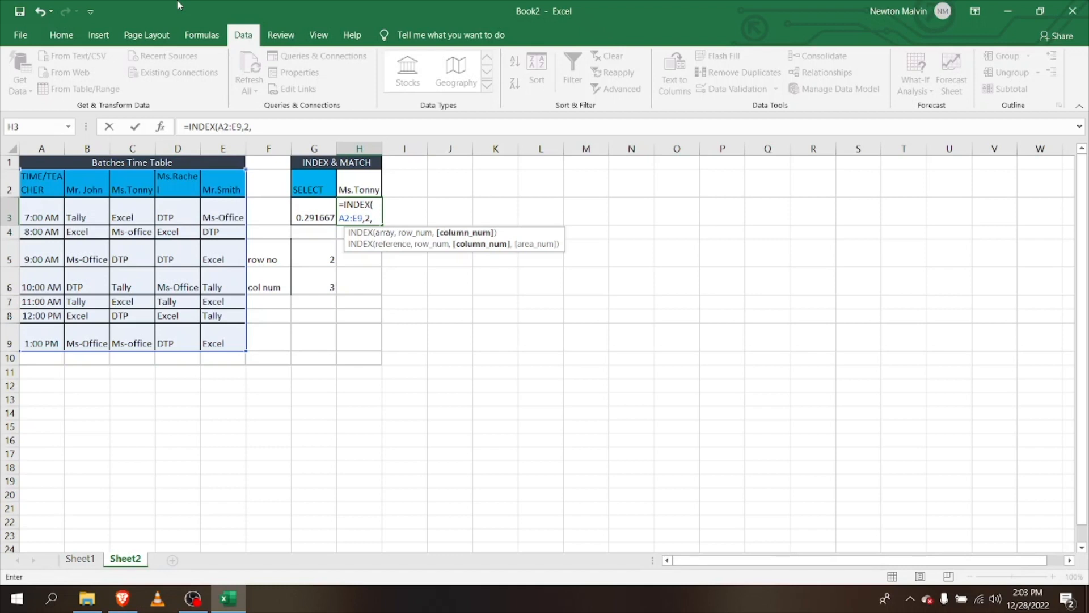
{"action": "type", "text": "2"}
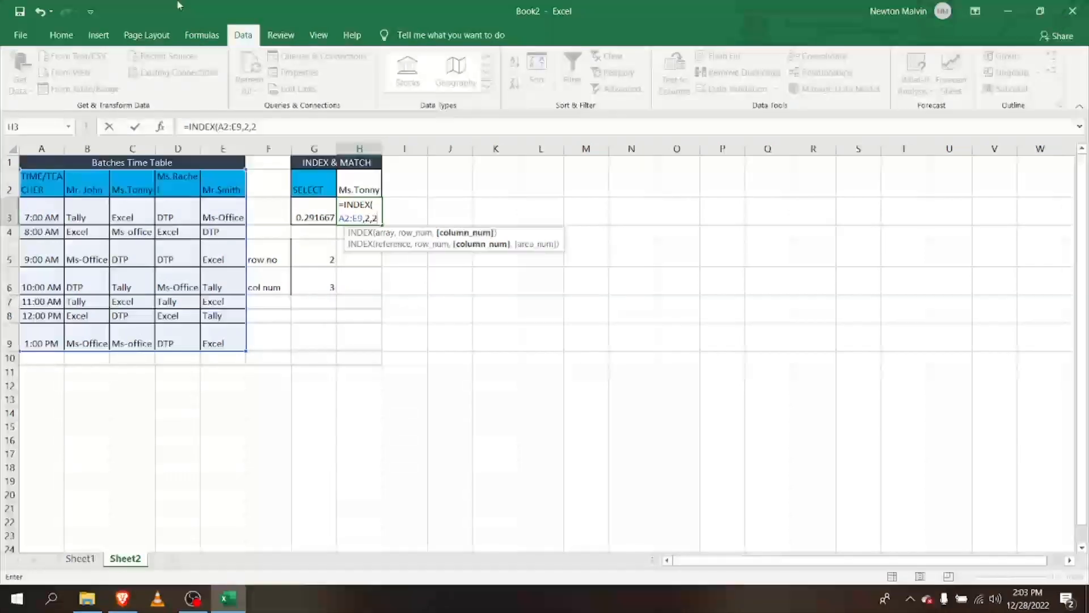
{"action": "type", "text": ")"}
{"action": "key", "text": "Return"}
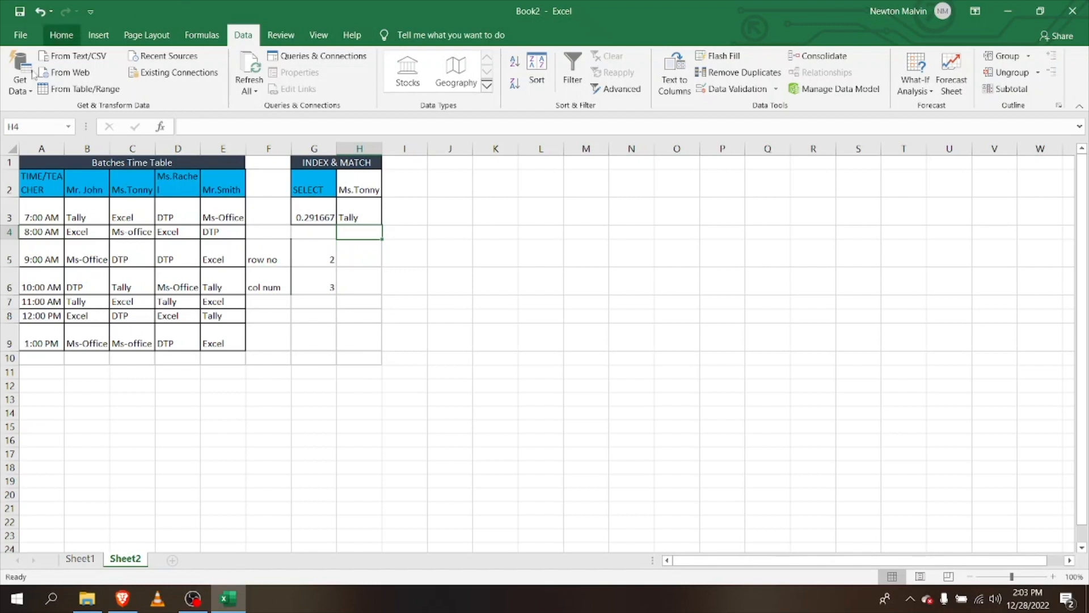
{"action": "left_click", "coordinate": [362, 218]}
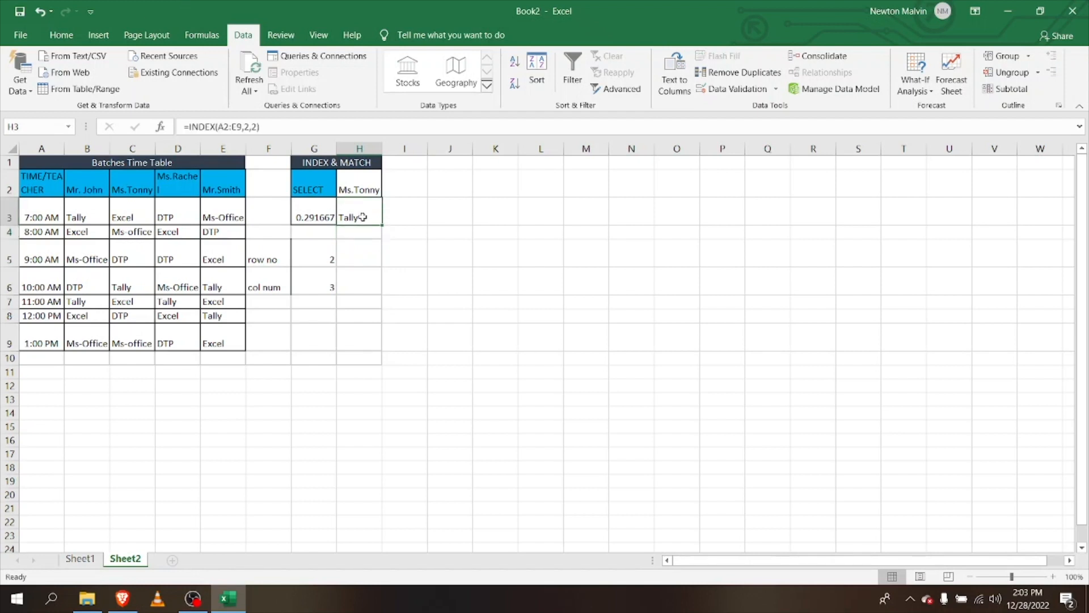
{"action": "key", "text": "Right"}
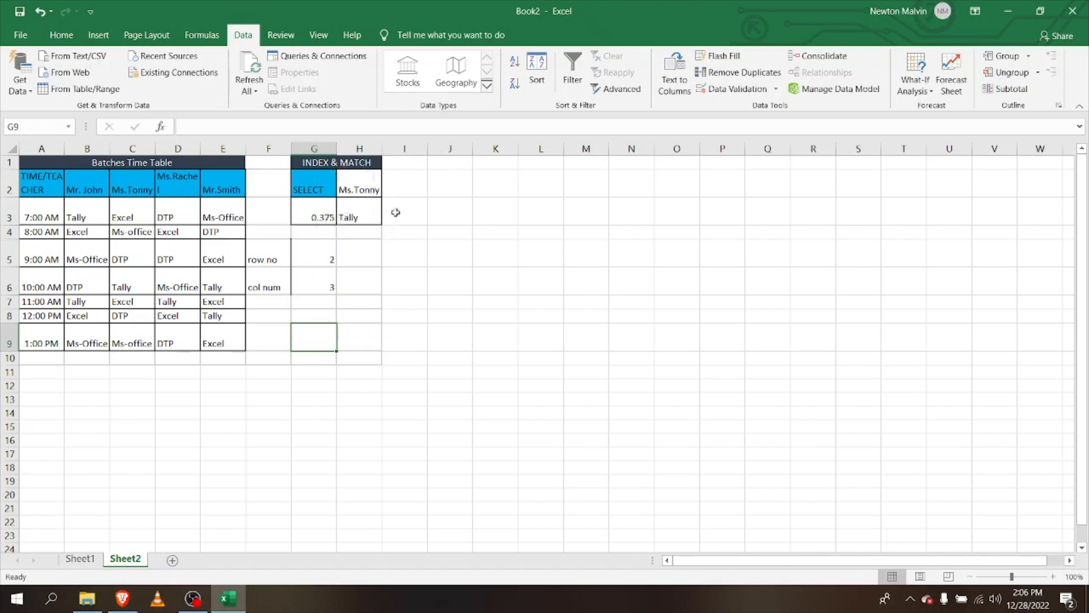
Clear all data validation settings for G9.
{"action": "left_click", "coordinate": [732, 90]}
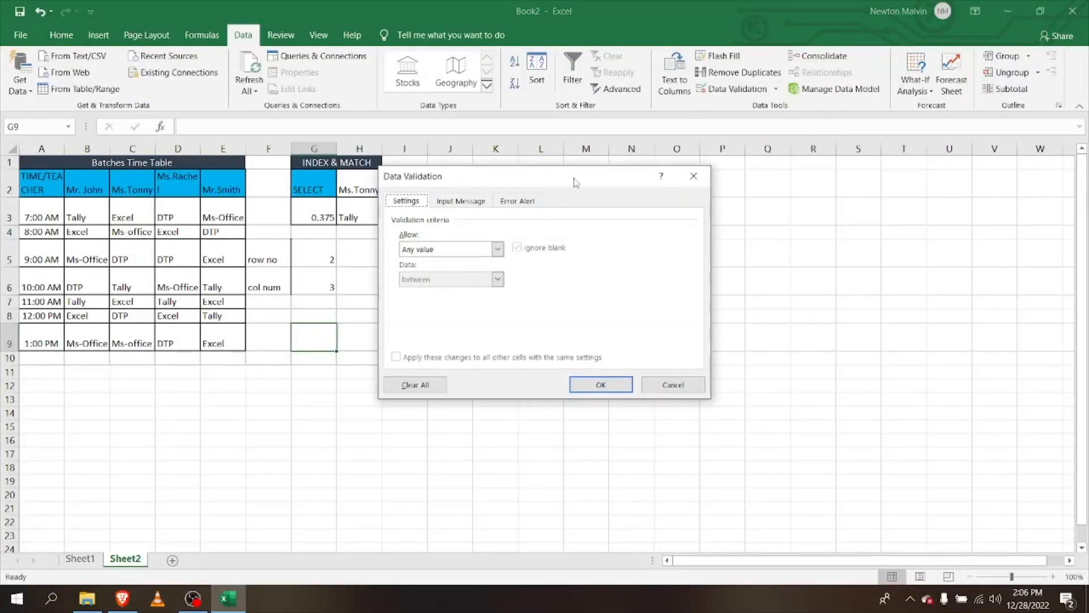
{"action": "left_click", "coordinate": [424, 385]}
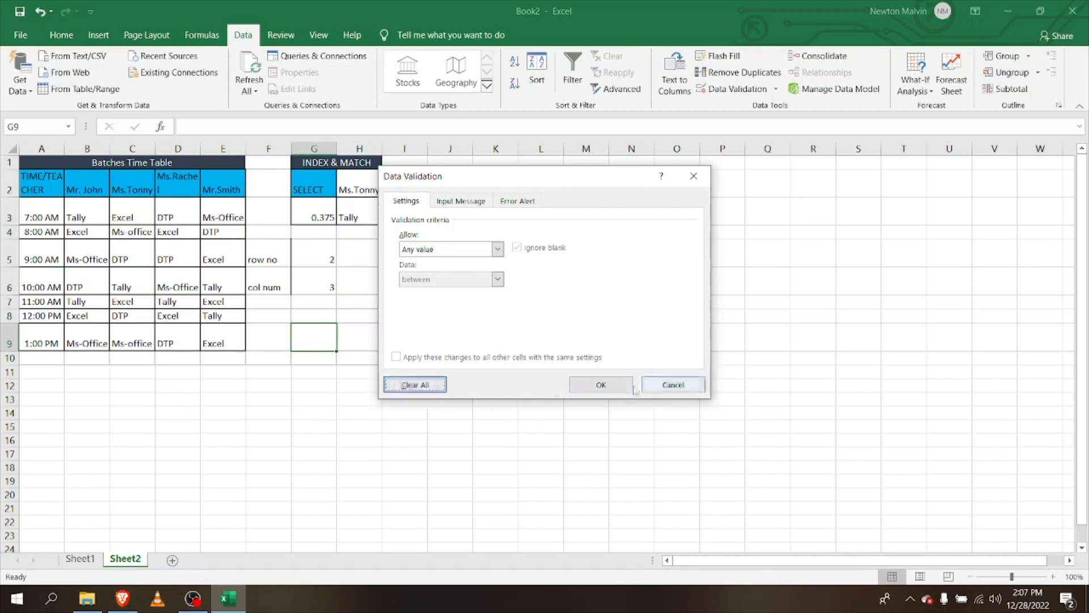
{"action": "left_click", "coordinate": [599, 384]}
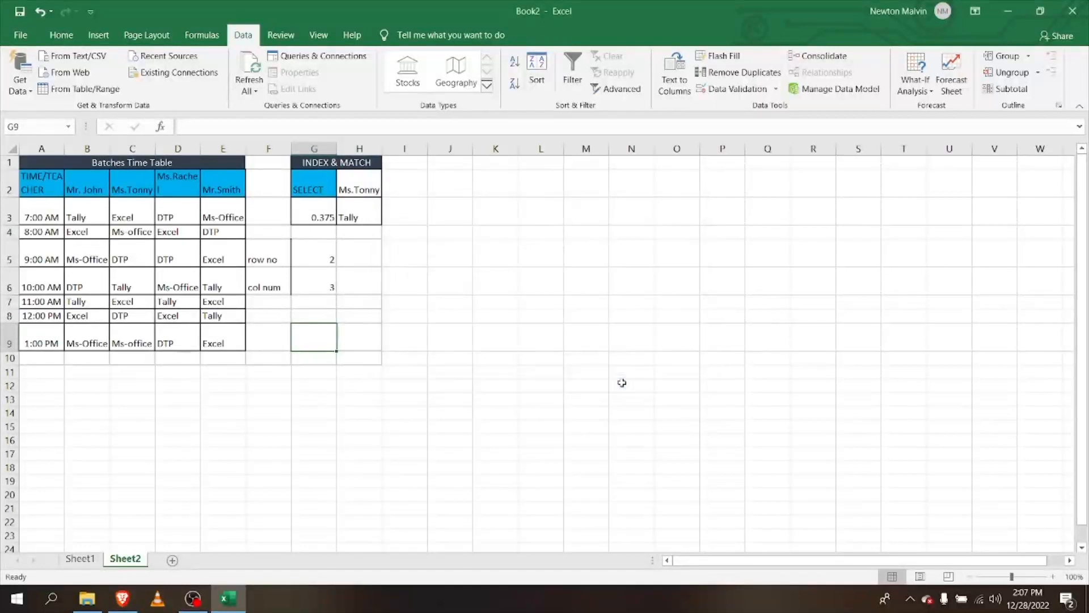
Choose 8:00 AM from the list of times in G3.
{"action": "left_click", "coordinate": [328, 215]}
{"action": "left_click", "coordinate": [342, 220]}
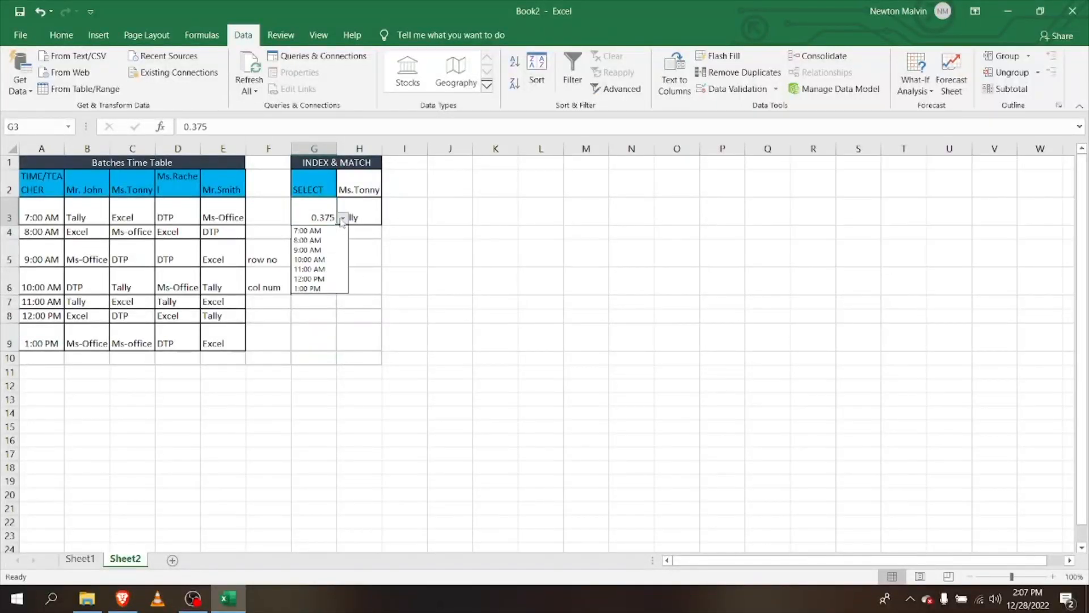
{"action": "left_click", "coordinate": [313, 240]}
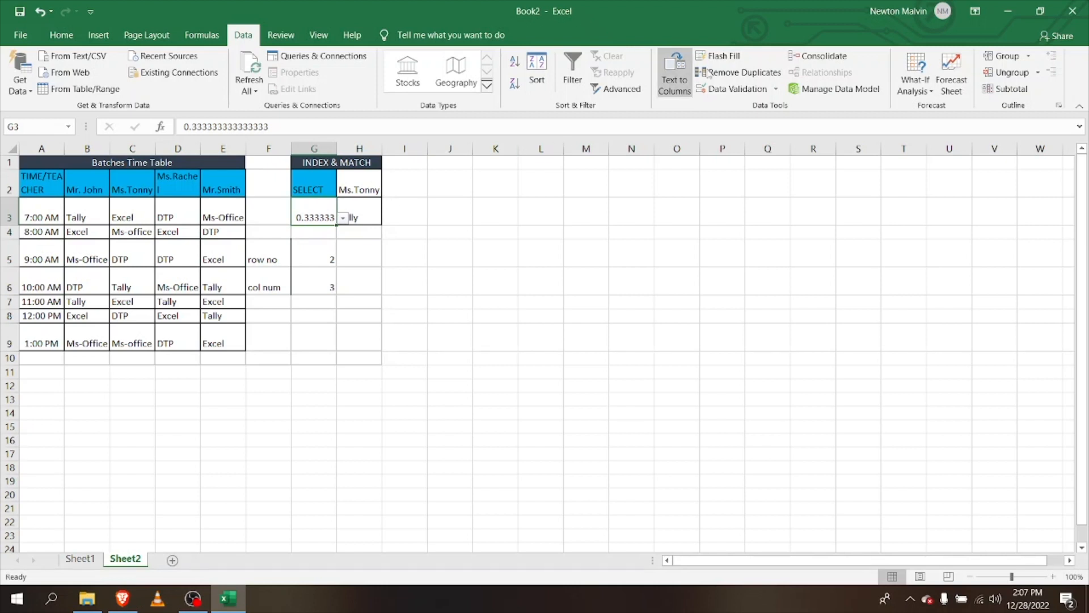
Remove the list data validation from G3.
{"action": "left_click", "coordinate": [748, 91]}
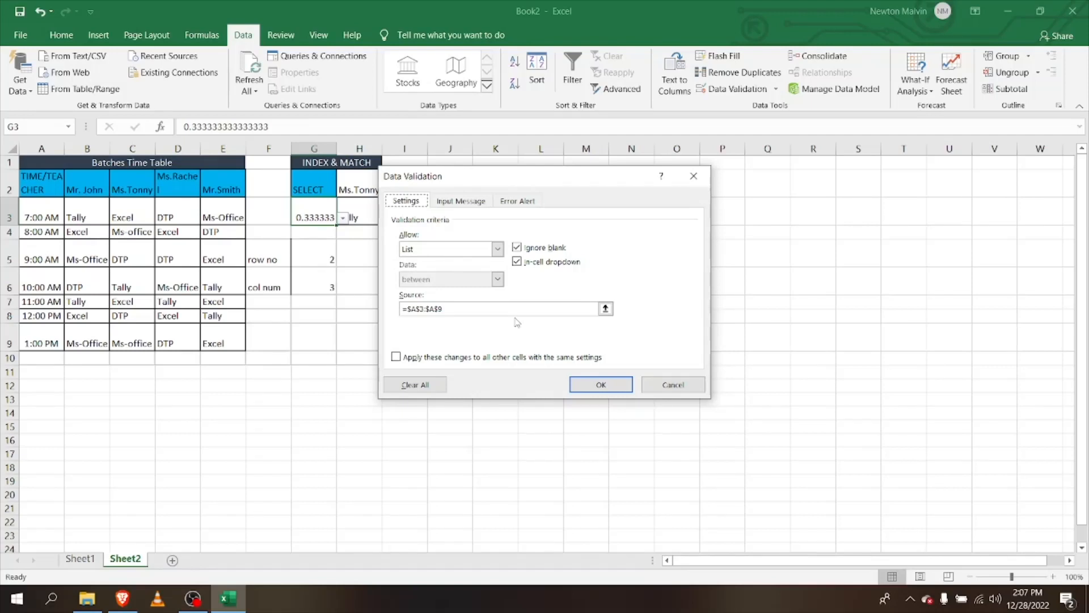
{"action": "left_click", "coordinate": [427, 386]}
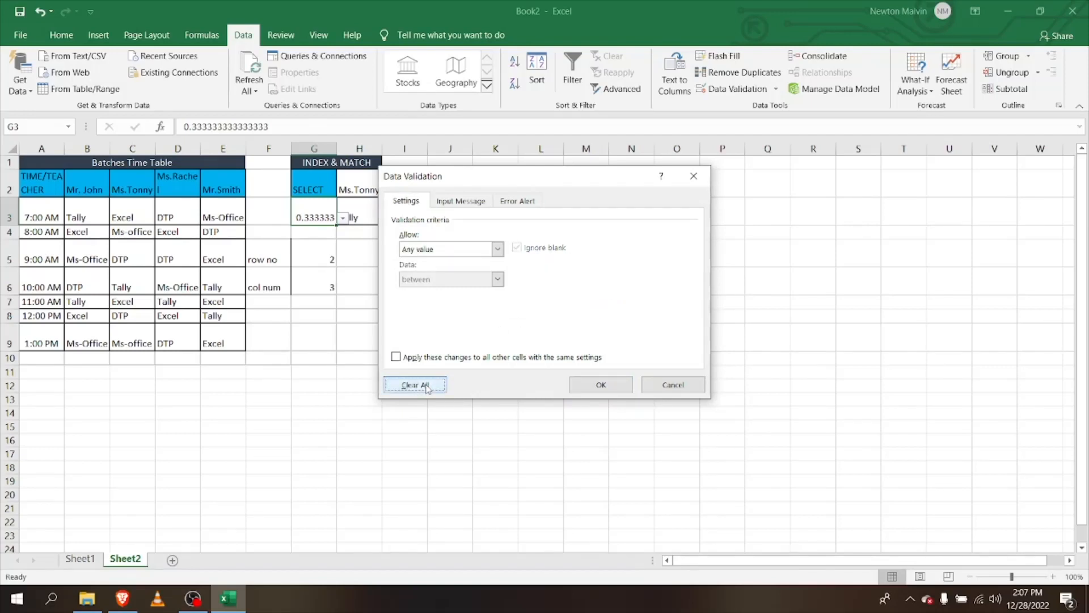
{"action": "left_click", "coordinate": [601, 385]}
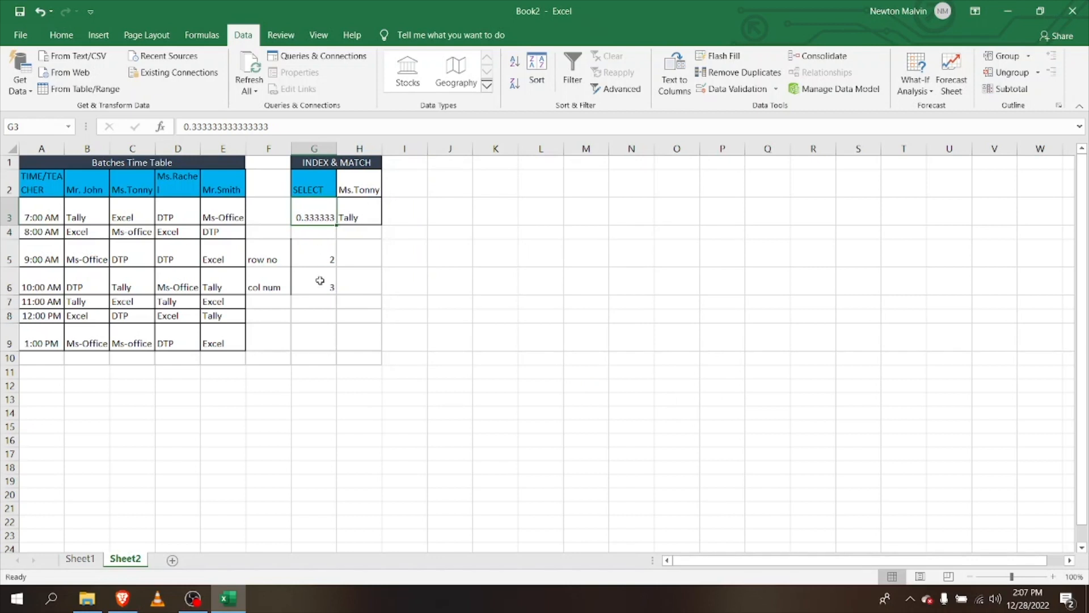
Replace the decimal time value in G3 with 9:00 AM.
{"action": "double_click", "coordinate": [321, 217]}
{"action": "key", "text": "BackSpace"}
{"action": "key", "text": "BackSpace"}
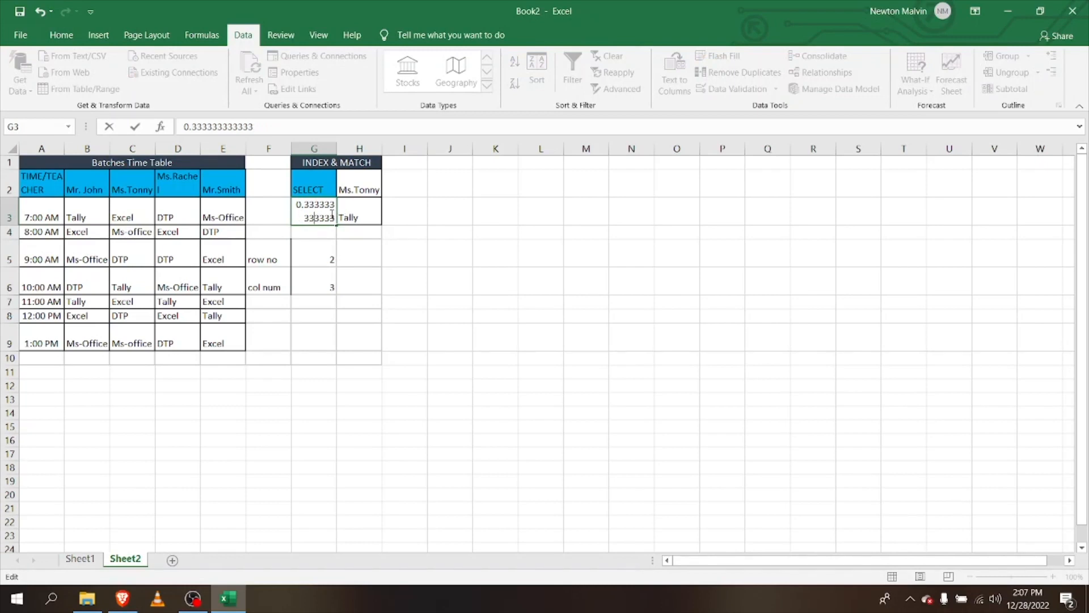
{"action": "key", "text": "BackSpace"}
{"action": "key", "text": "BackSpace"}
{"action": "key", "text": "BackSpace"}
{"action": "key", "text": "BackSpace"}
{"action": "key", "text": "BackSpace"}
{"action": "key", "text": "BackSpace"}
{"action": "key", "text": "BackSpace"}
{"action": "key", "text": "BackSpace"}
{"action": "key", "text": "BackSpace"}
{"action": "key", "text": "BackSpace"}
{"action": "key", "text": "BackSpace"}
{"action": "key", "text": "BackSpace"}
{"action": "key", "text": "BackSpace"}
{"action": "type", "text": "3"}
{"action": "key", "text": "BackSpace"}
{"action": "key", "text": "BackSpace"}
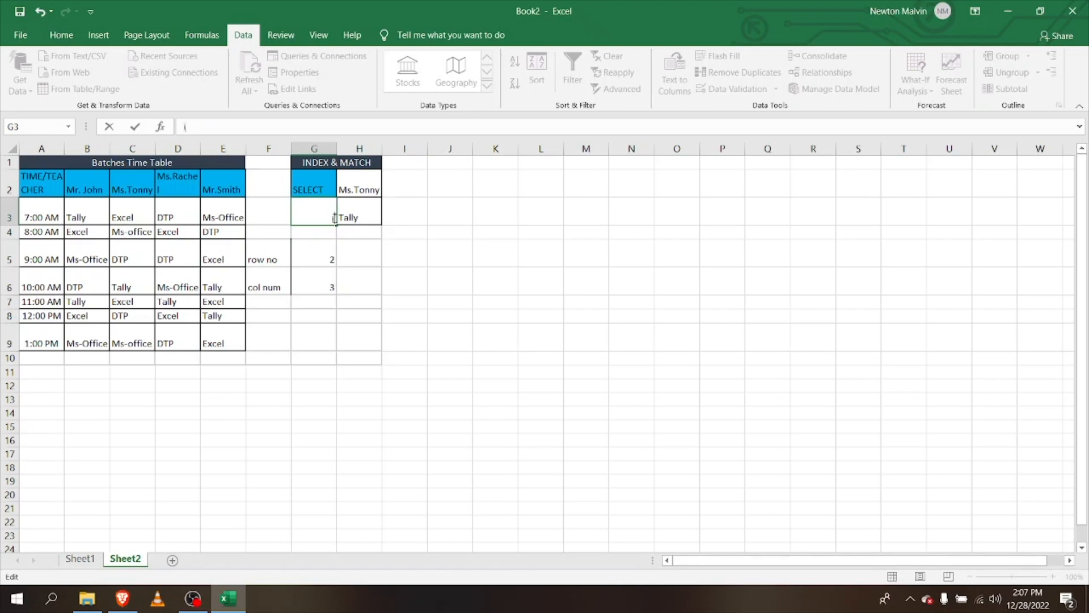
{"action": "key", "text": "BackSpace"}
{"action": "type", "text": "9;"}
{"action": "key", "text": "BackSpace"}
{"action": "type", "text": ":00 AM"}
Begin a MATCH formula in cell G9, up to its opening parenthesis.
{"action": "left_click", "coordinate": [312, 330]}
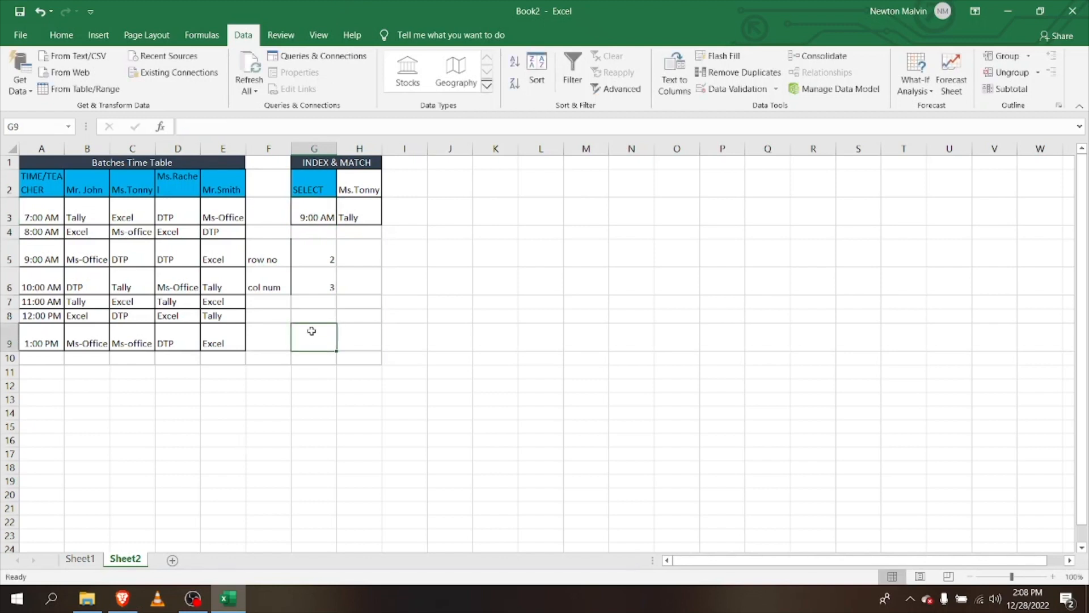
{"action": "type", "text": "=MATCV"}
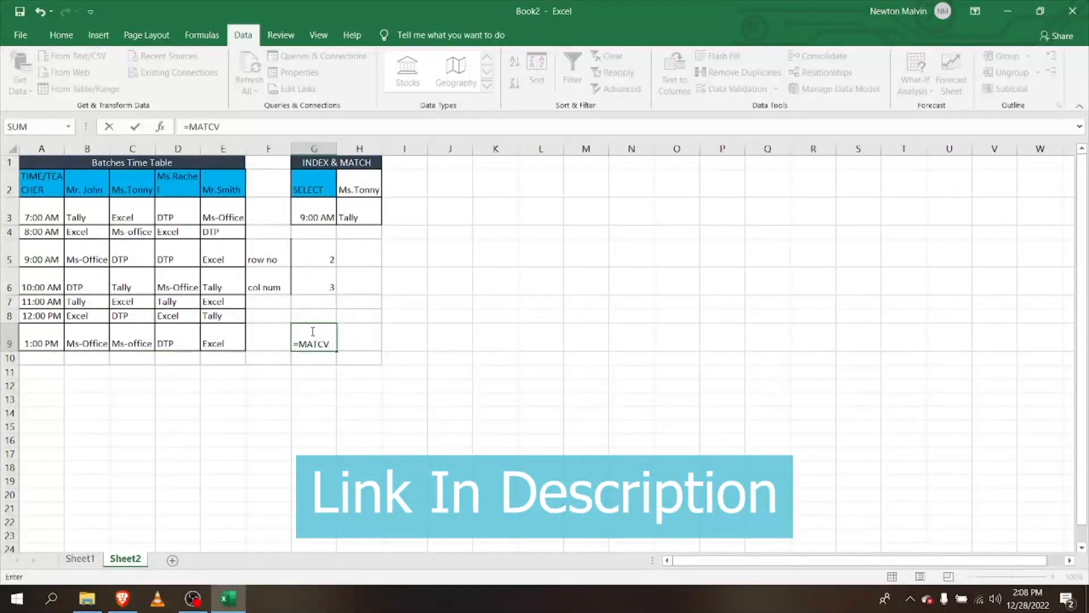
{"action": "key", "text": "BackSpace"}
{"action": "type", "text": "H"}
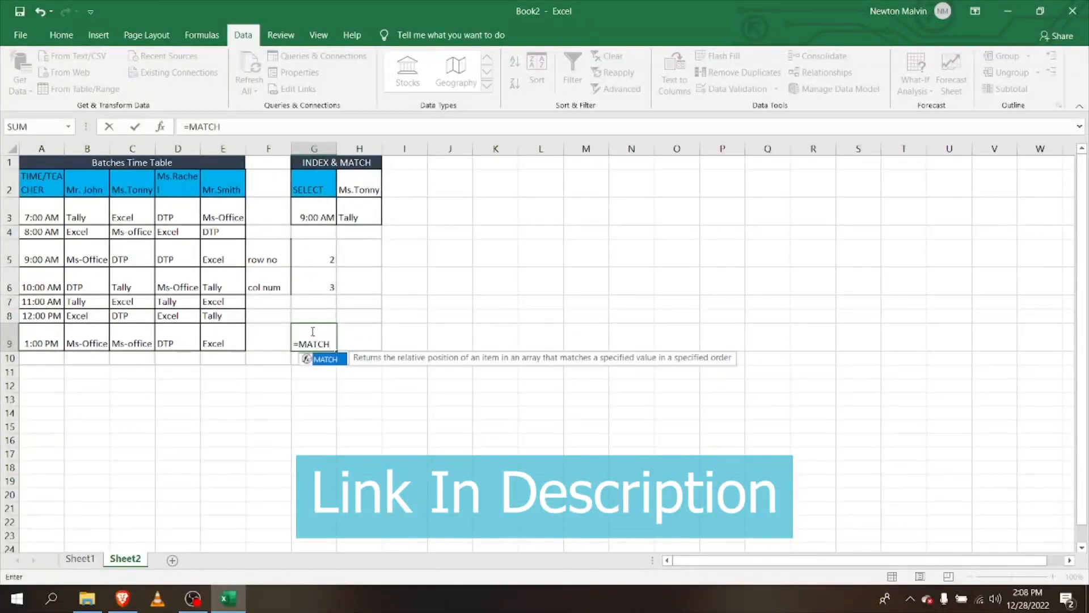
{"action": "type", "text": "("}
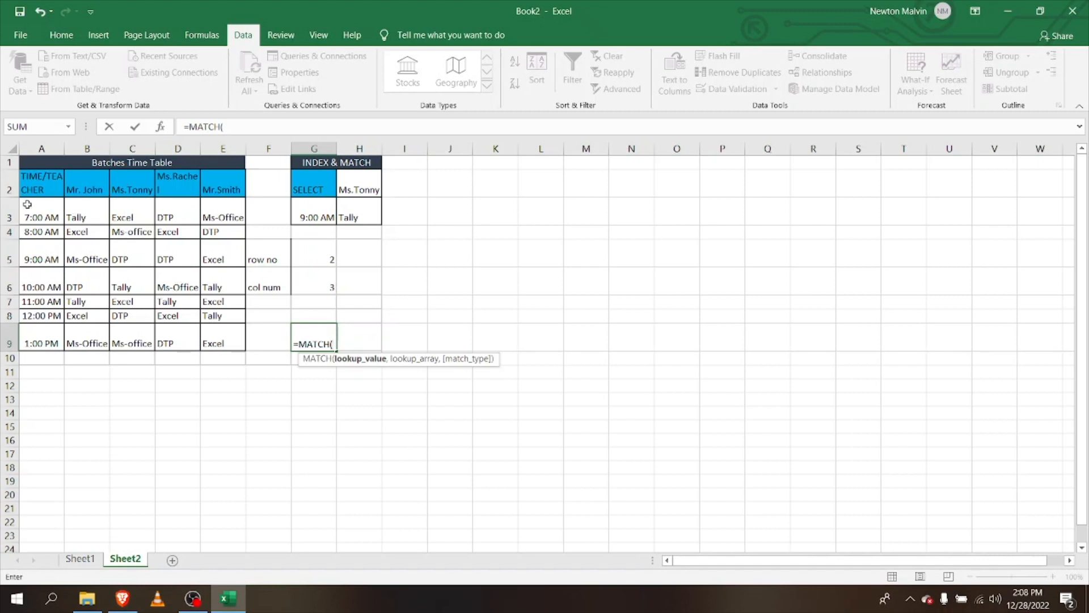
{"action": "left_click_drag", "start_coordinate": [28, 204], "coordinate": [41, 341]}
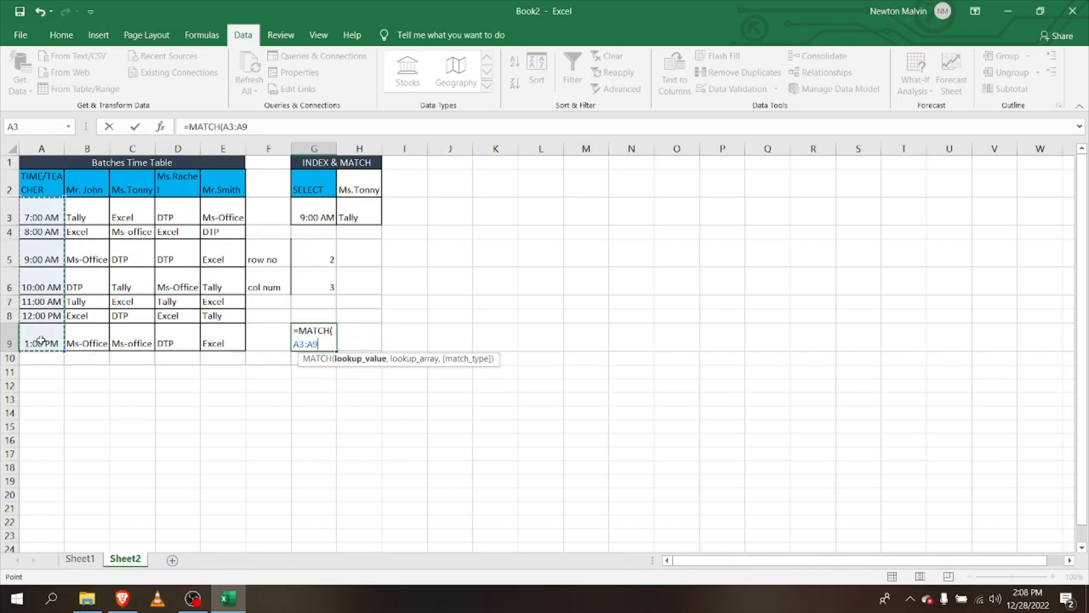
{"action": "type", "text": ","}
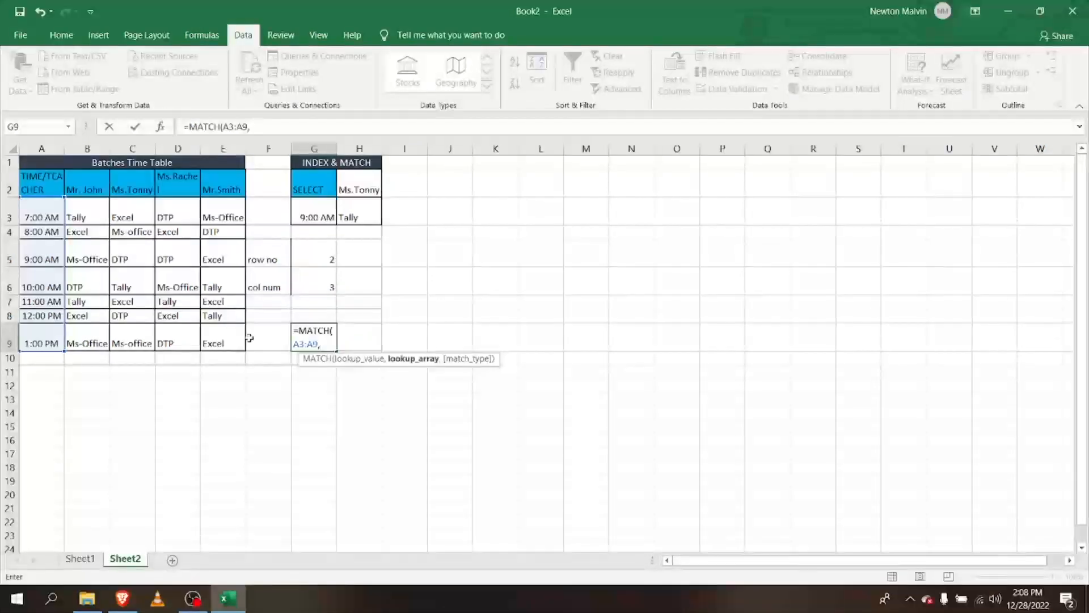
{"action": "key", "text": "BackSpace"}
{"action": "key", "text": "BackSpace"}
{"action": "key", "text": "BackSpace"}
{"action": "key", "text": "BackSpace"}
{"action": "key", "text": "BackSpace"}
{"action": "key", "text": "BackSpace"}
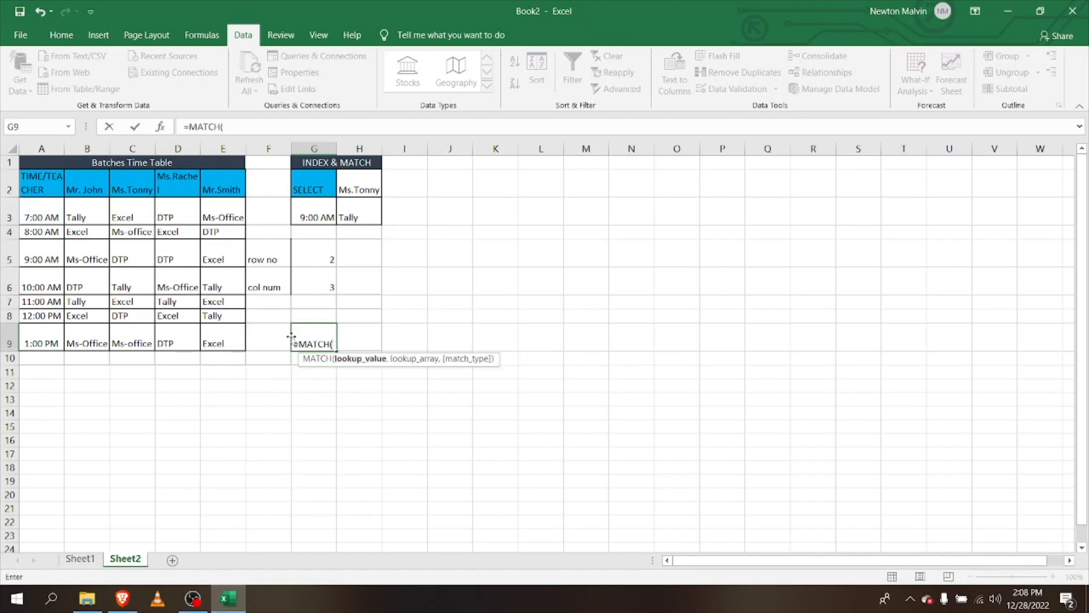
Complete the MATCH formula in G9 with lookup value G3, lookup array A3:A9 and match type 0 for an exact match.
{"action": "left_click", "coordinate": [318, 223]}
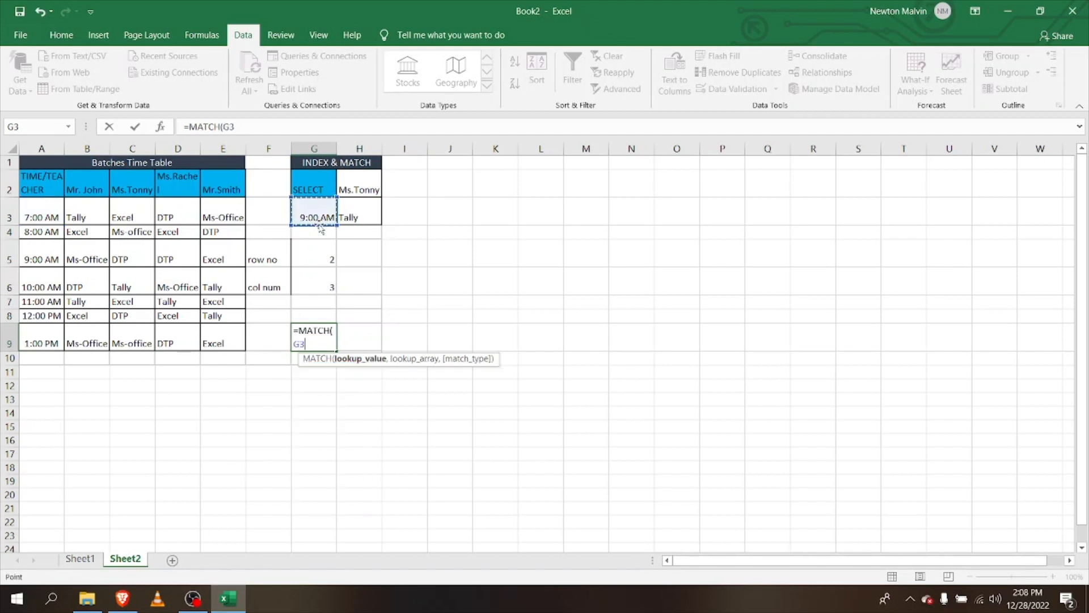
{"action": "type", "text": ","}
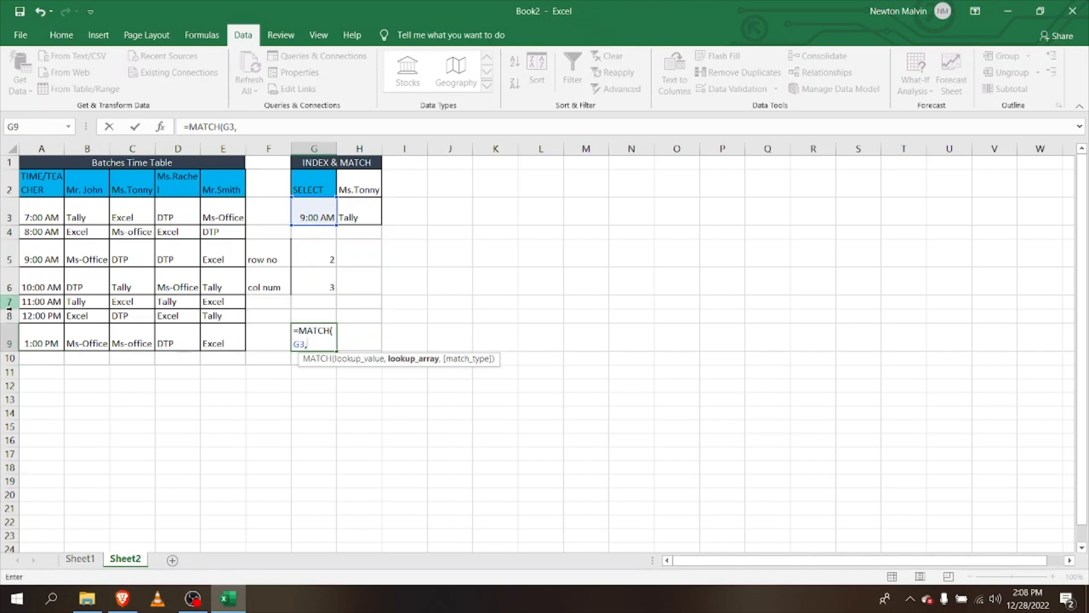
{"action": "left_click", "coordinate": [36, 214]}
{"action": "left_click_drag", "start_coordinate": [36, 213], "coordinate": [40, 339]}
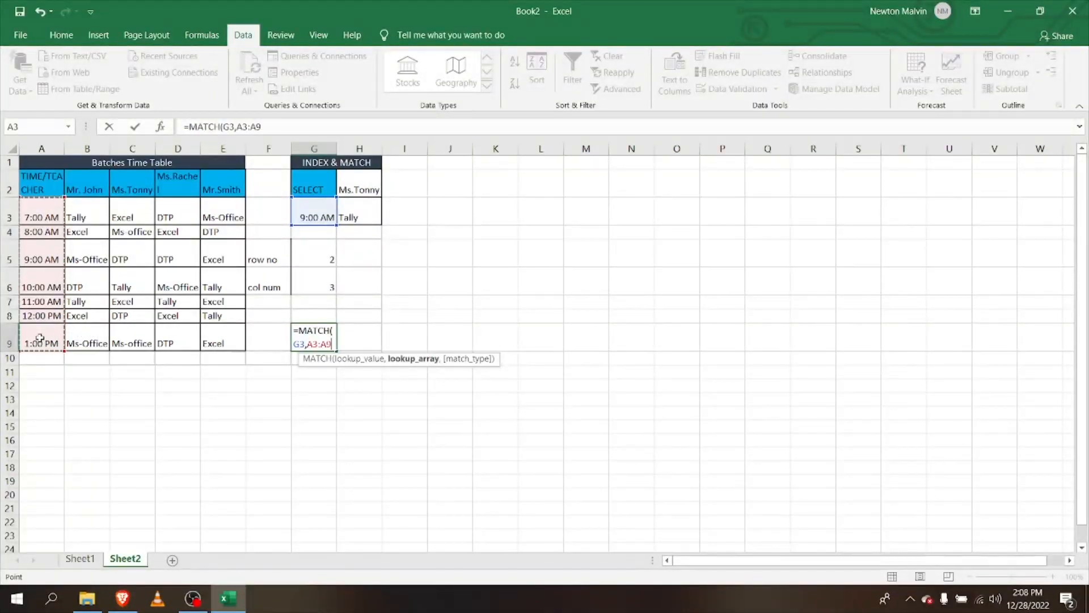
{"action": "type", "text": ","}
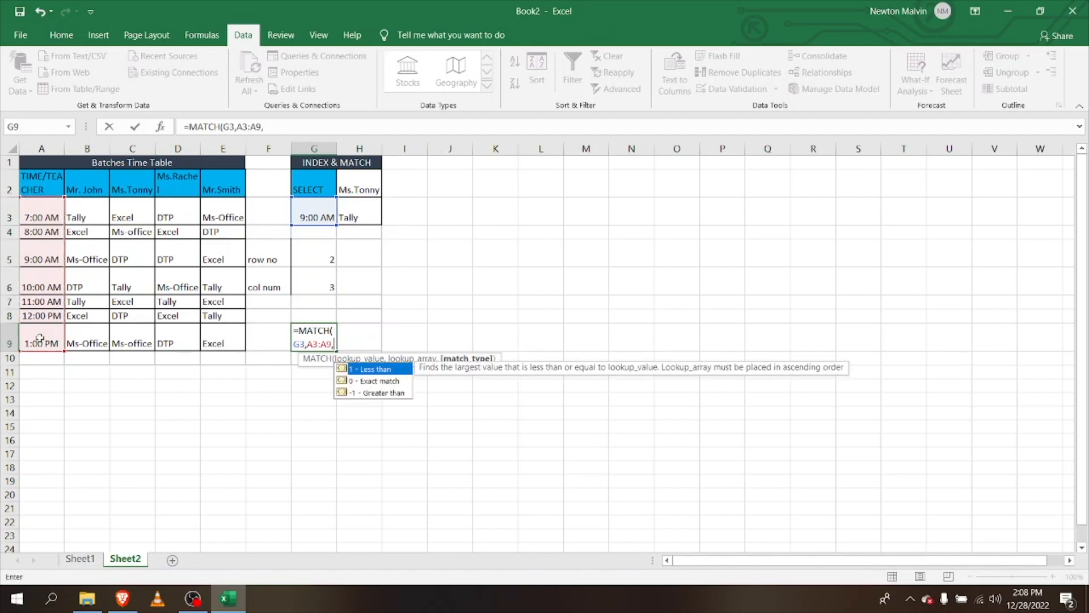
{"action": "type", "text": "0"}
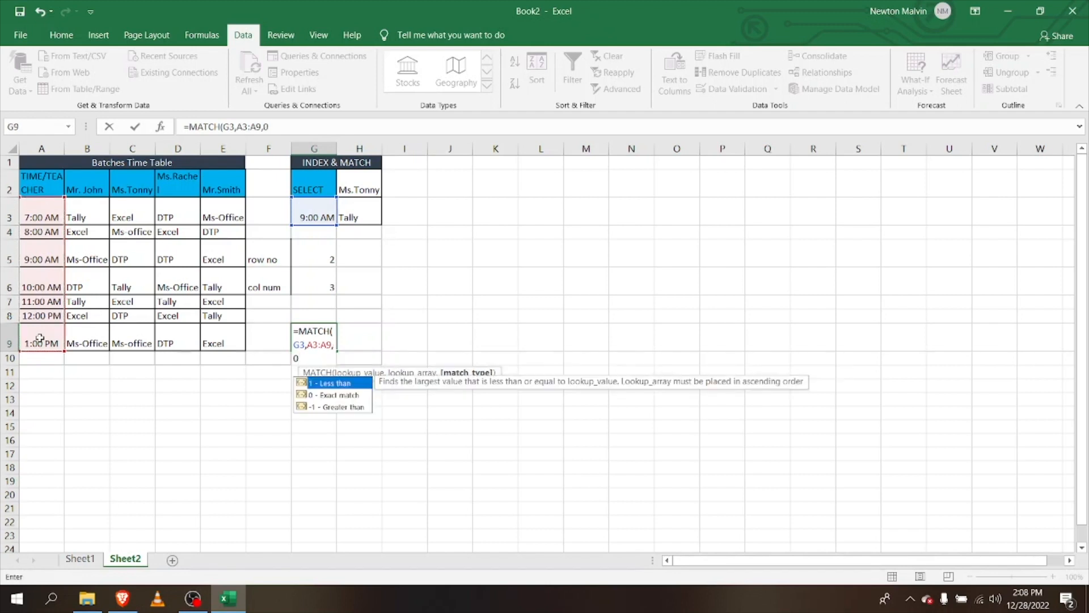
{"action": "type", "text": ")"}
{"action": "key", "text": "Return"}
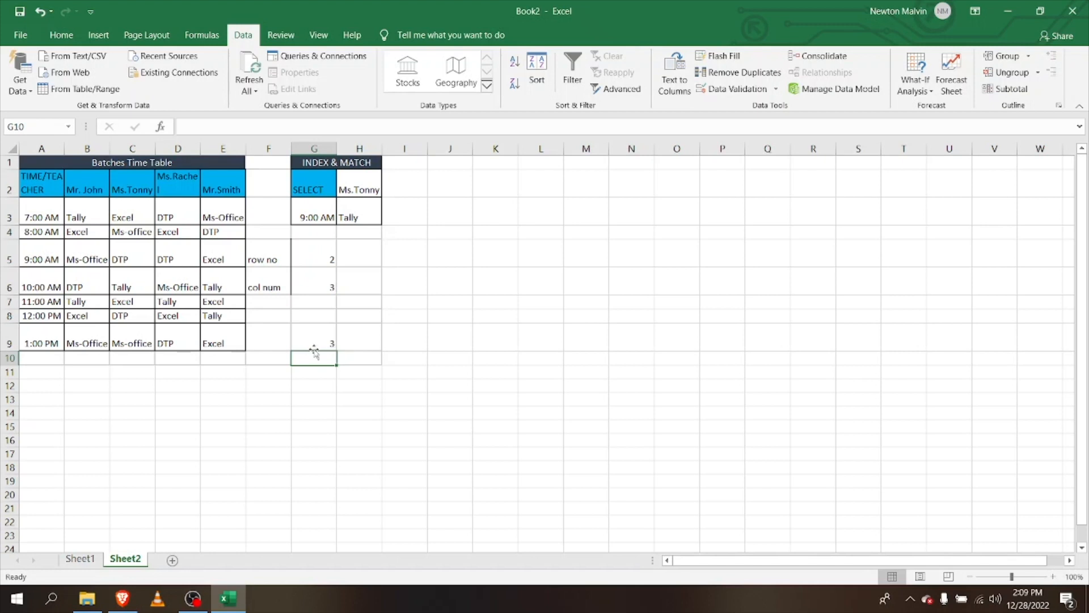
{"action": "left_click", "coordinate": [331, 344]}
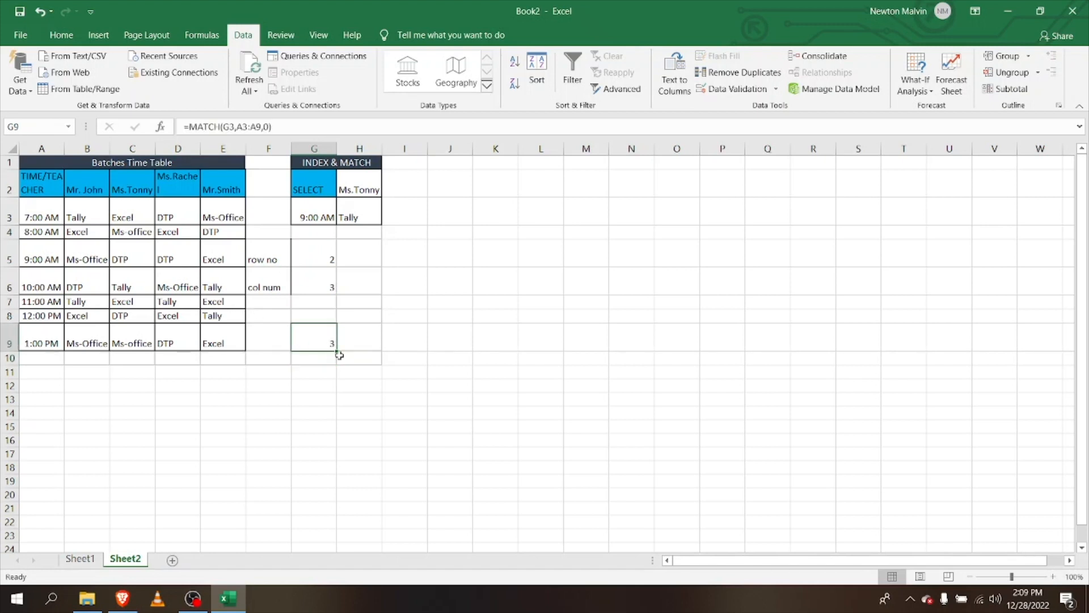